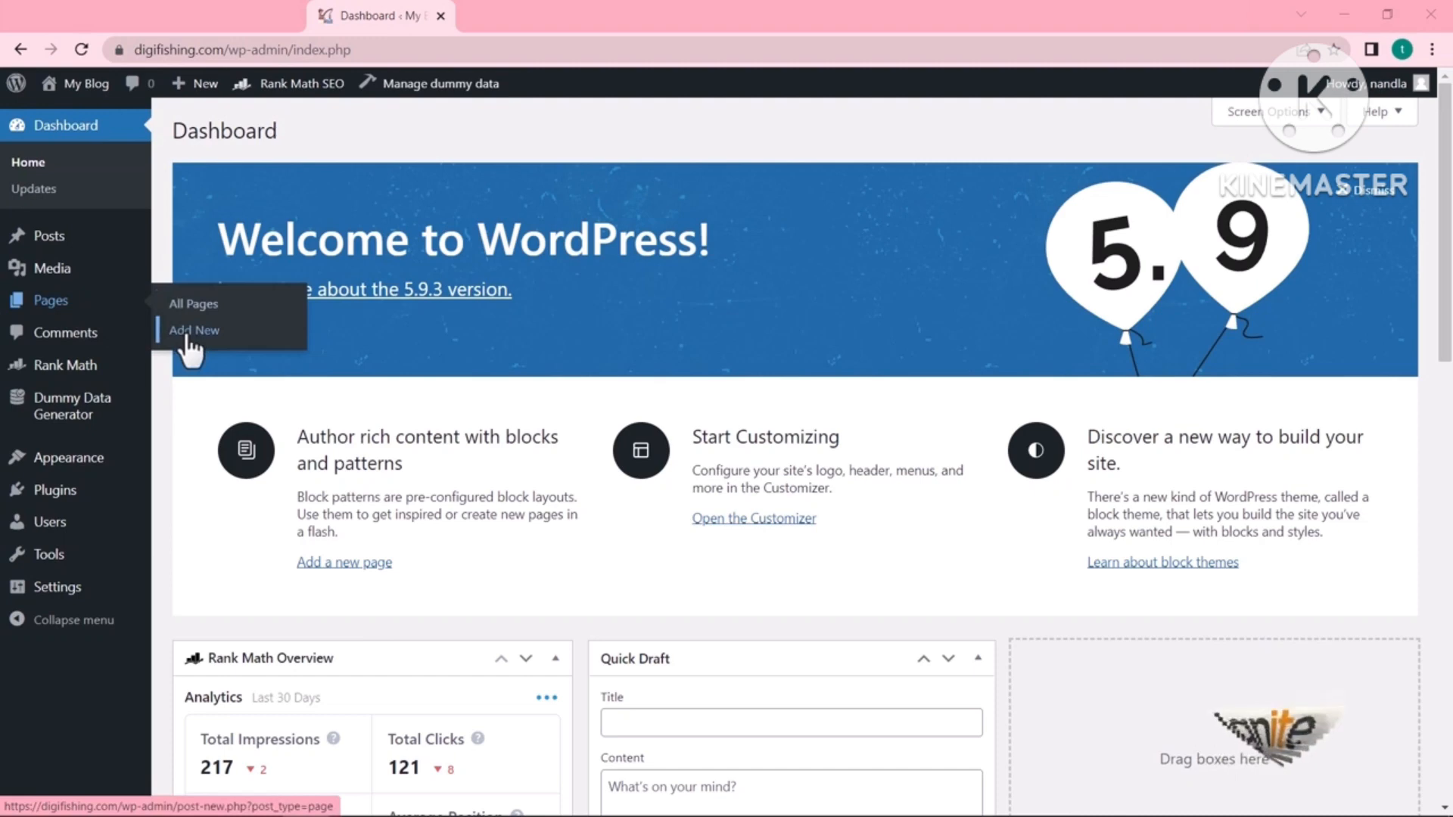
- Title the new WordPress page 'Privacy Policy' and open a new browser tab
{"action": "type", "text": "Privacy Policy"}
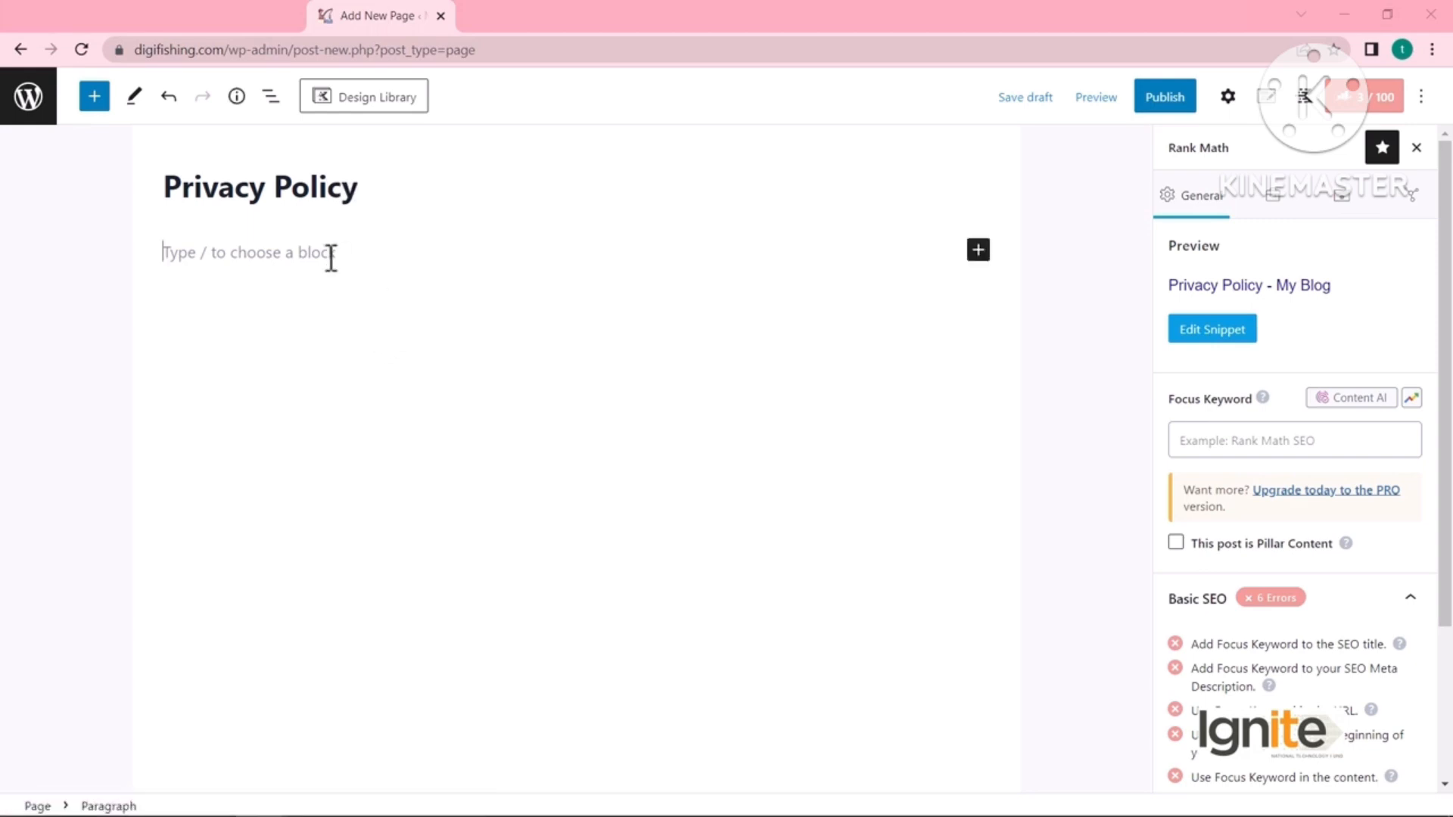
{"action": "left_click", "coordinate": [1219, 17]}
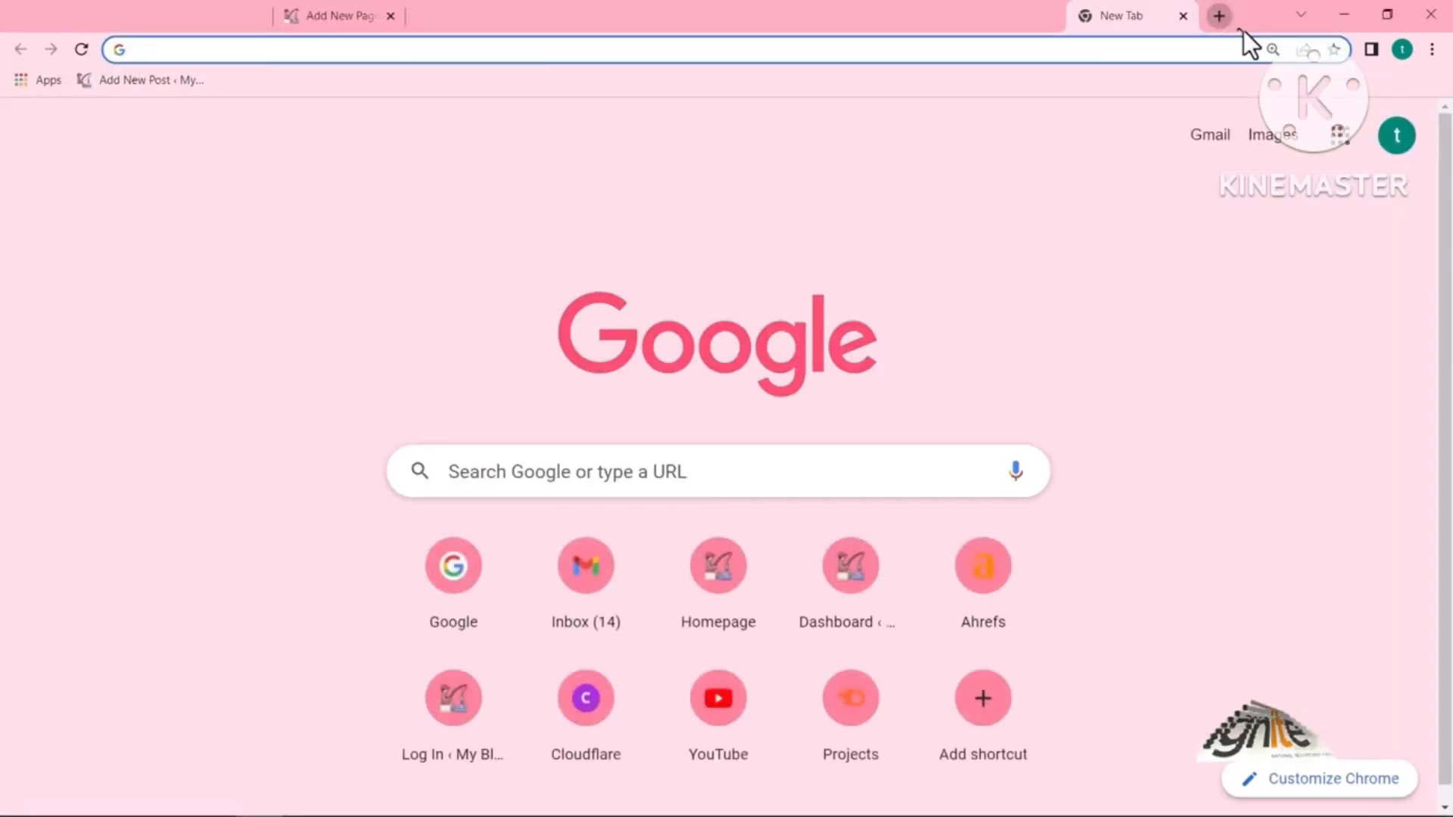
- Search Google for 'free privacy policy generator' and scan the results
{"action": "type", "text": "pri"}
{"action": "key", "text": "BackSpace"}
{"action": "key", "text": "BackSpace"}
{"action": "key", "text": "BackSpace"}
{"action": "type", "text": "fr"}
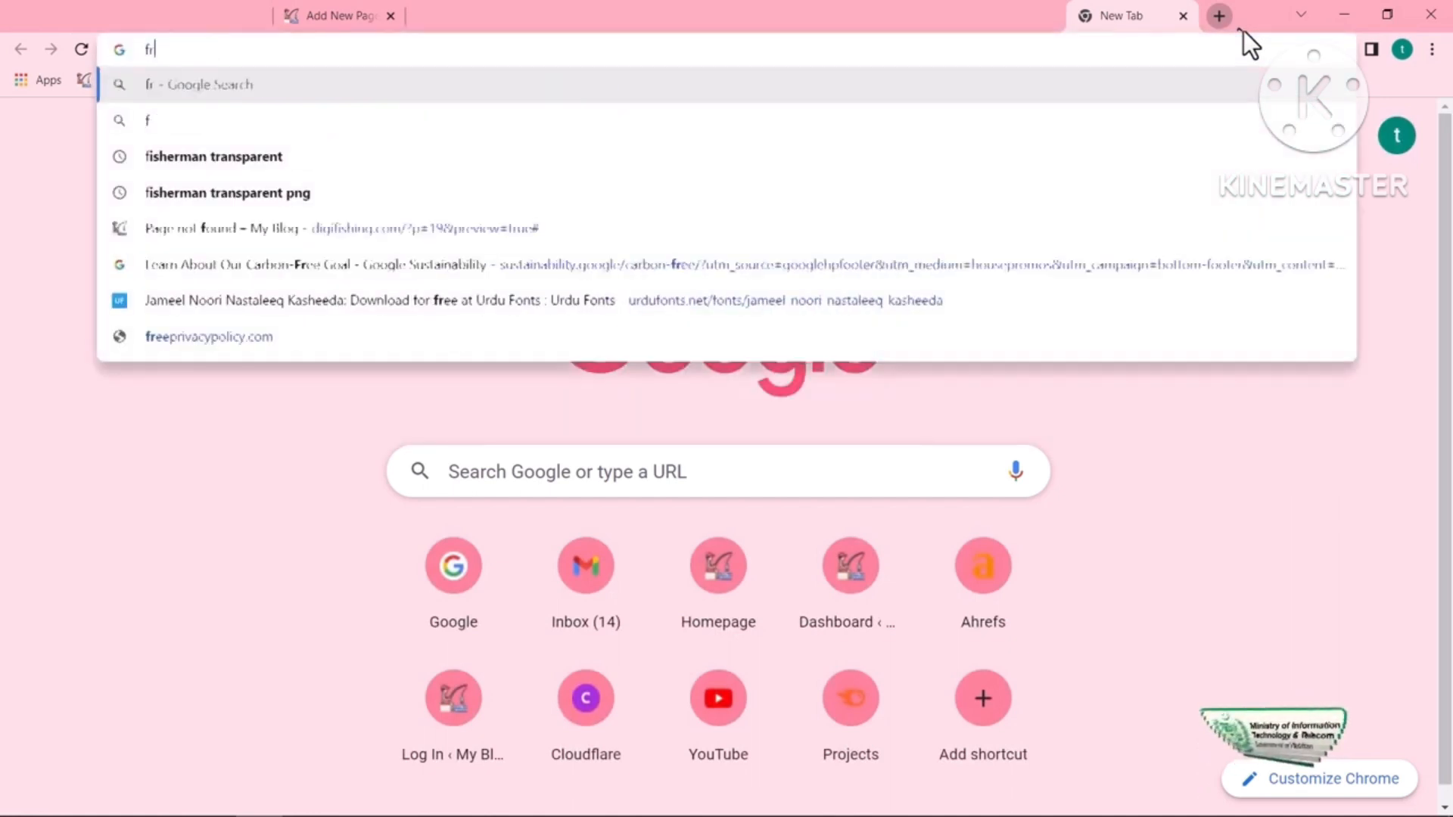
{"action": "type", "text": "ee privacy pol"}
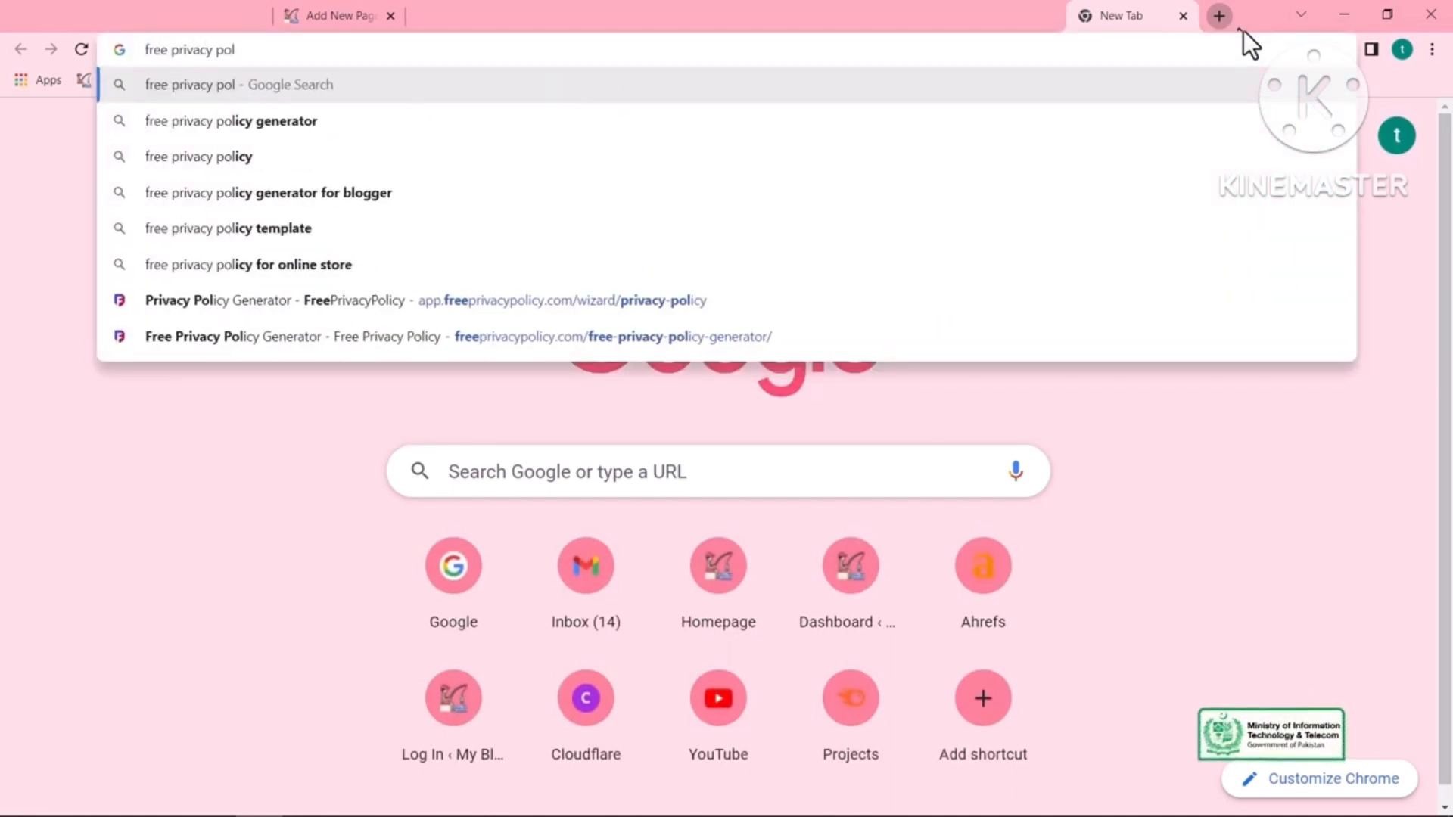
{"action": "key", "text": "Down"}
{"action": "key", "text": "Return"}
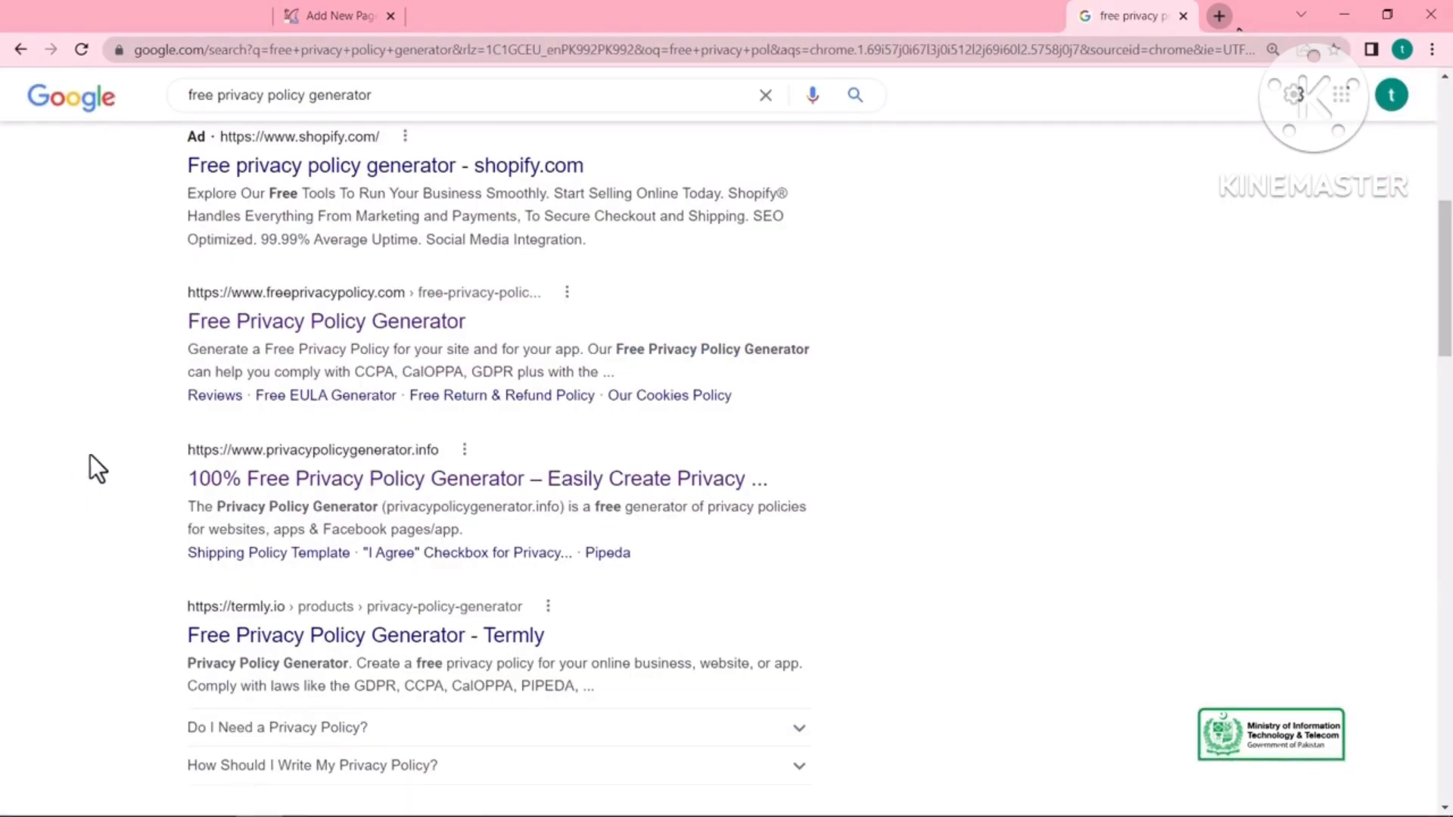
{"action": "scroll", "coordinate": [94, 439], "scroll_direction": "up", "scroll_amount": 1}
{"action": "scroll", "coordinate": [94, 438], "scroll_direction": "down", "scroll_amount": 1}
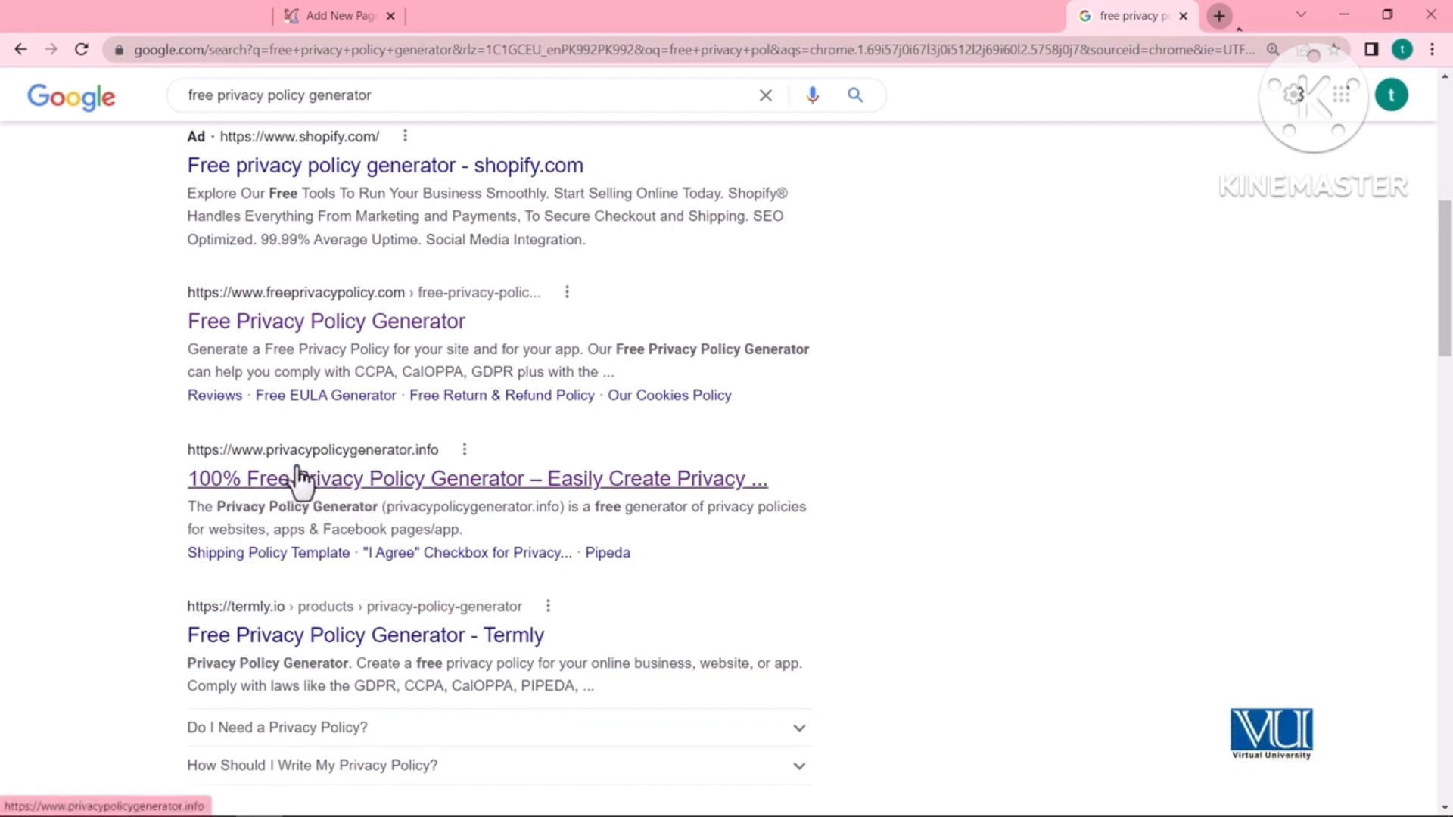
{"action": "left_click", "coordinate": [342, 493]}
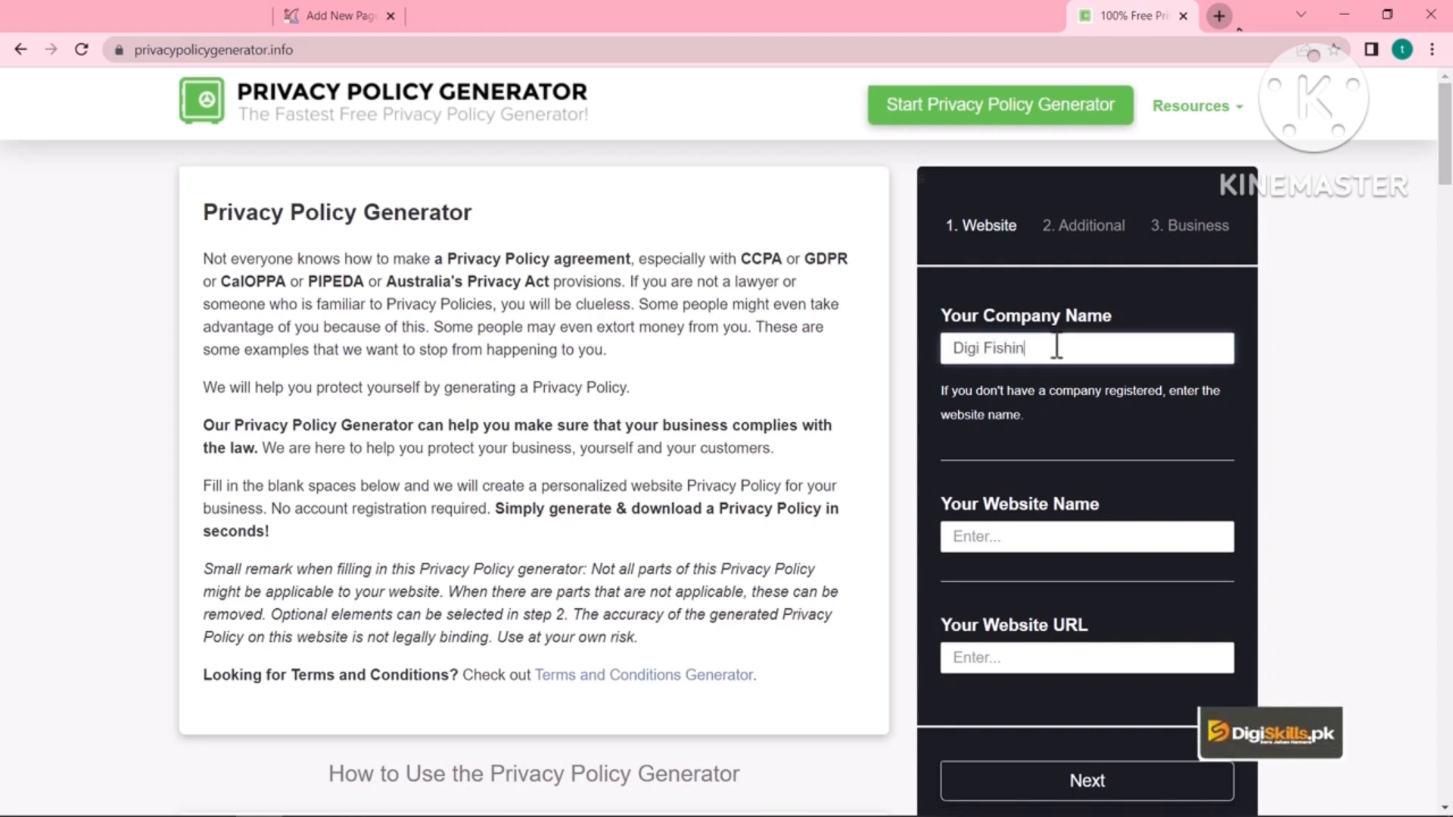
{"action": "scroll", "coordinate": [1032, 386], "scroll_direction": "down", "scroll_amount": 1}
{"action": "left_click", "coordinate": [1038, 441]}
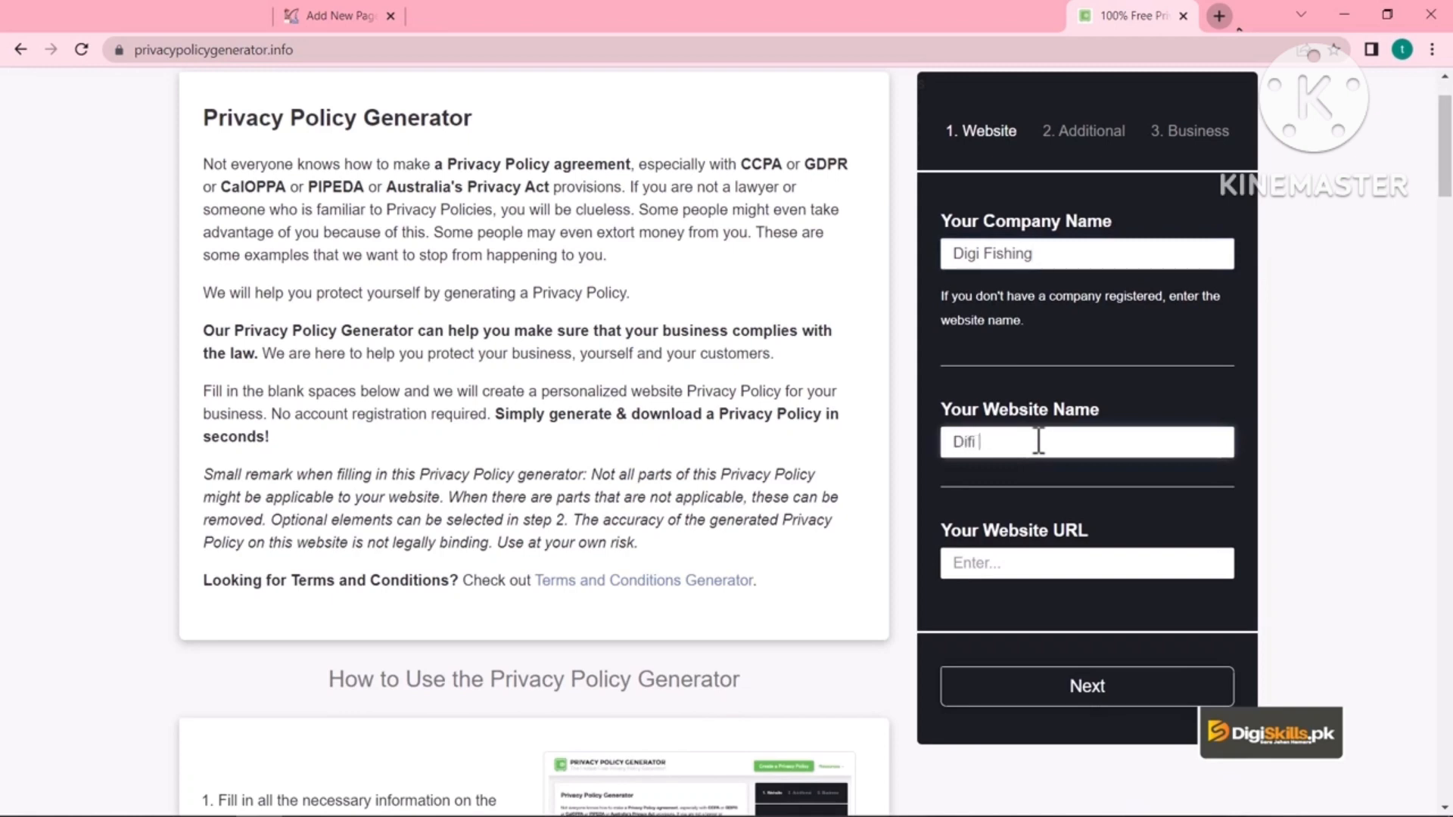
{"action": "type", "text": "DigiFishing"}
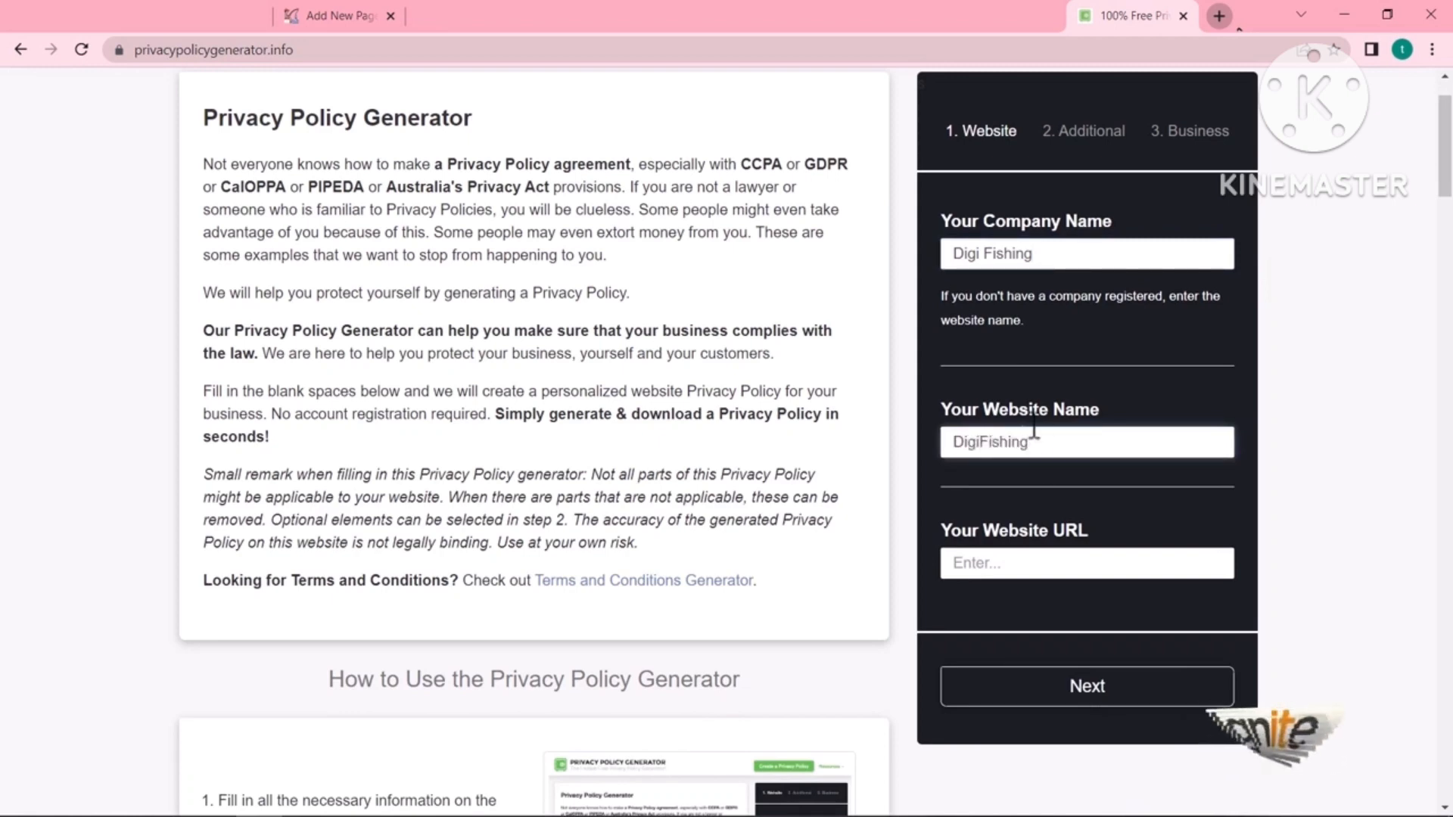
{"action": "left_click", "coordinate": [1055, 563]}
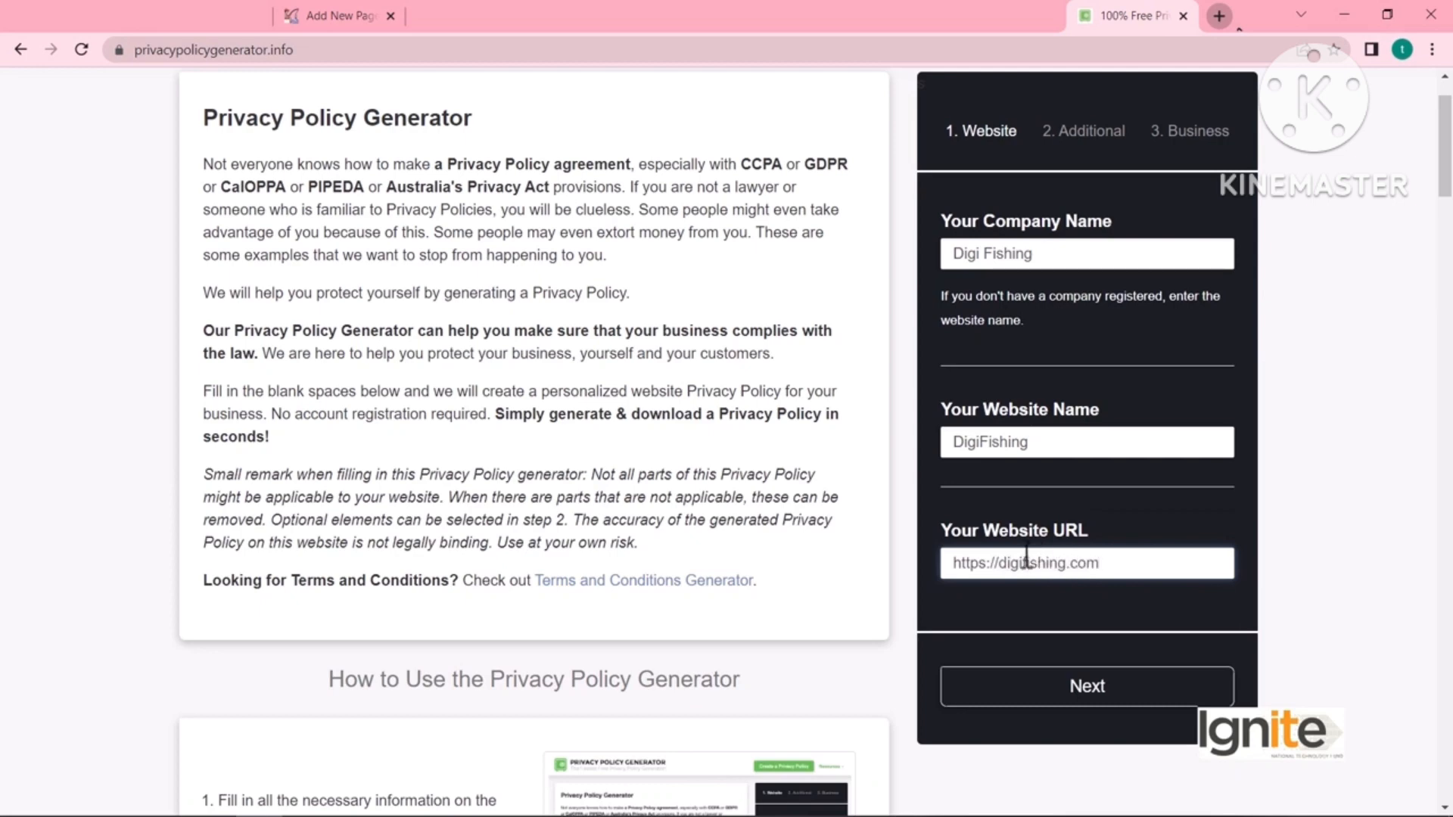
{"action": "left_click", "coordinate": [1070, 684]}
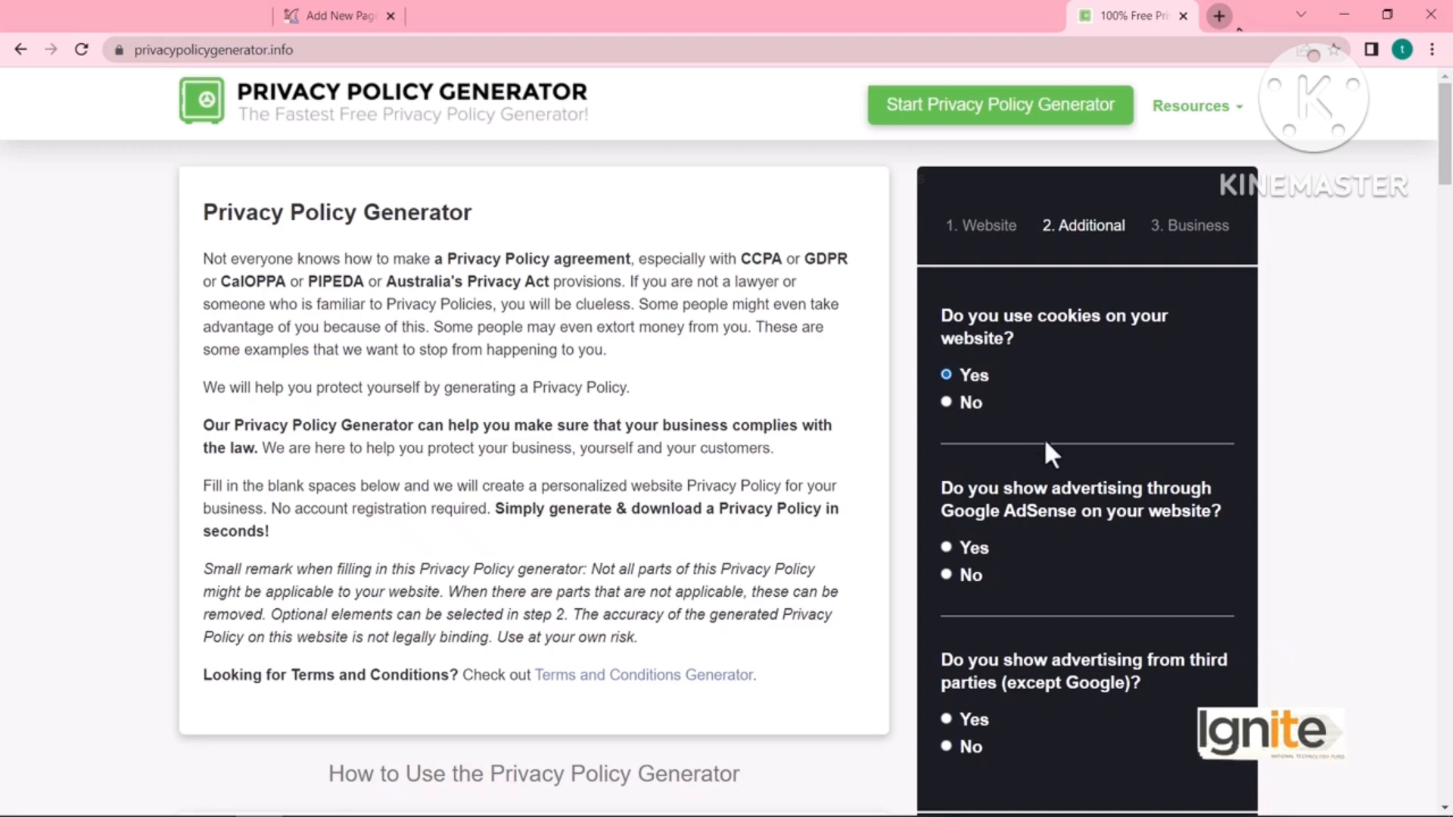
- Answer Yes to cookies, Google AdSense and third-party advertising on the Additional step
{"action": "scroll", "coordinate": [1048, 452], "scroll_direction": "down", "scroll_amount": 1}
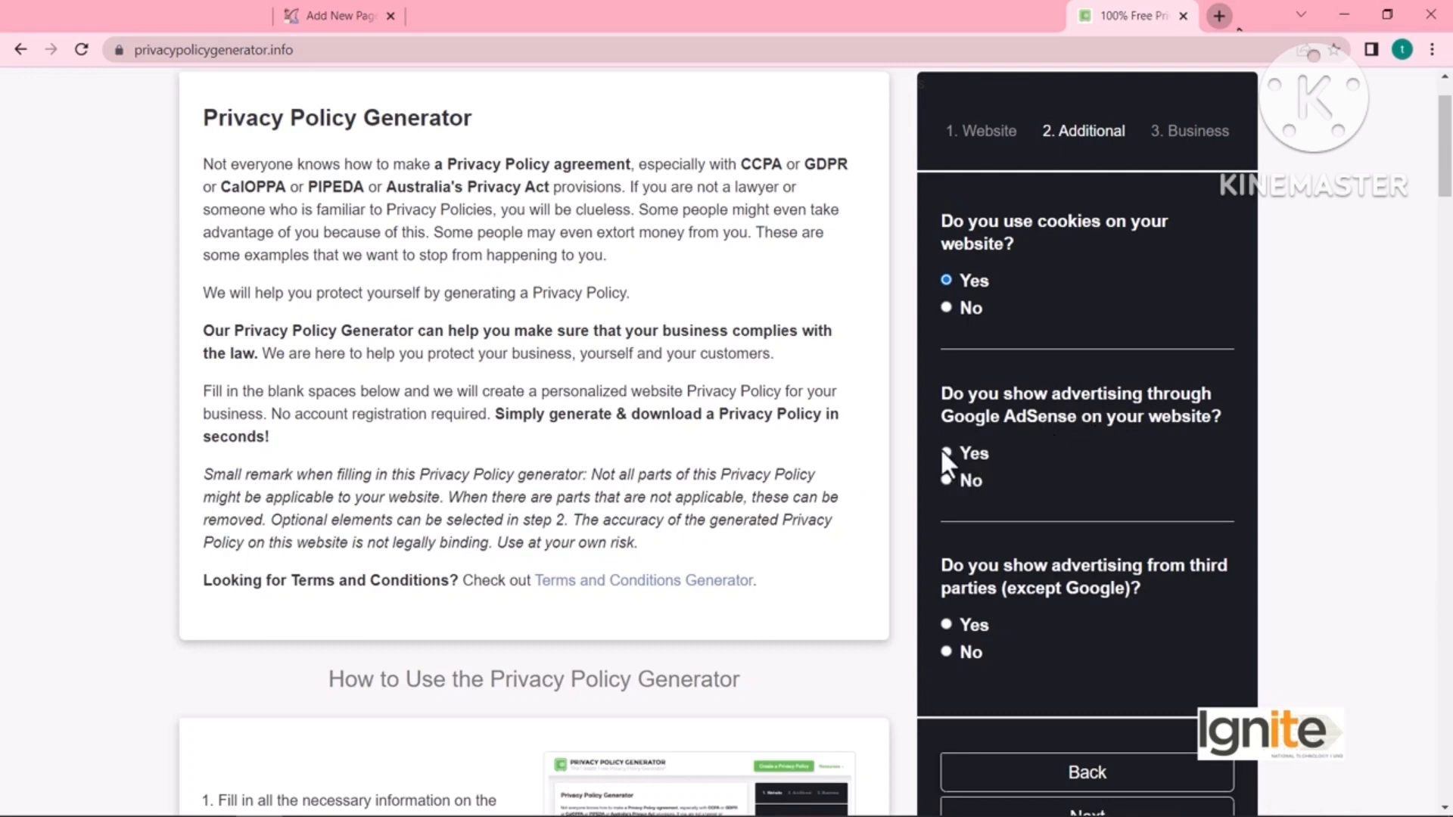
{"action": "scroll", "coordinate": [1044, 461], "scroll_direction": "down", "scroll_amount": 1}
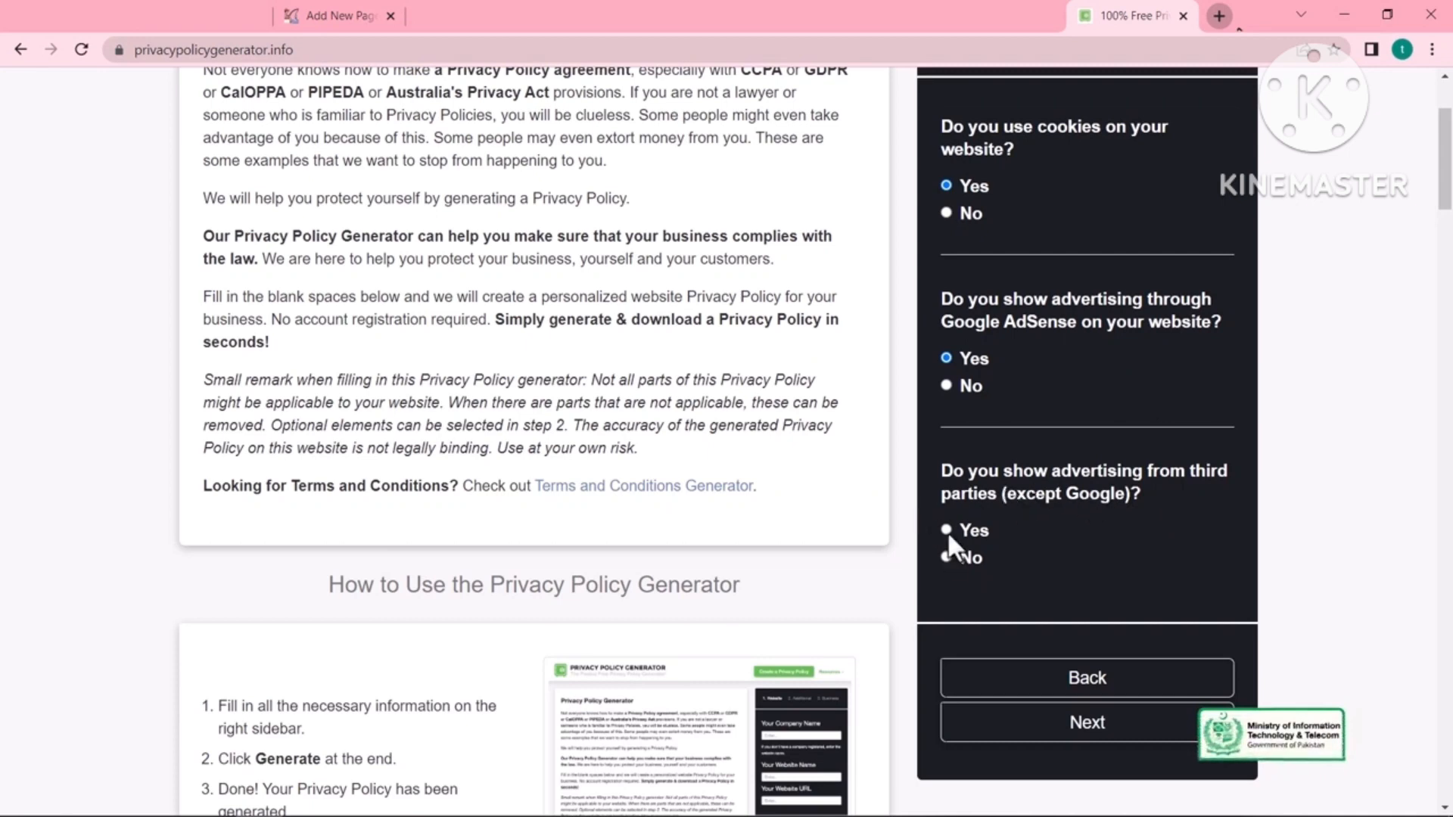
{"action": "scroll", "coordinate": [1082, 553], "scroll_direction": "down", "scroll_amount": 1}
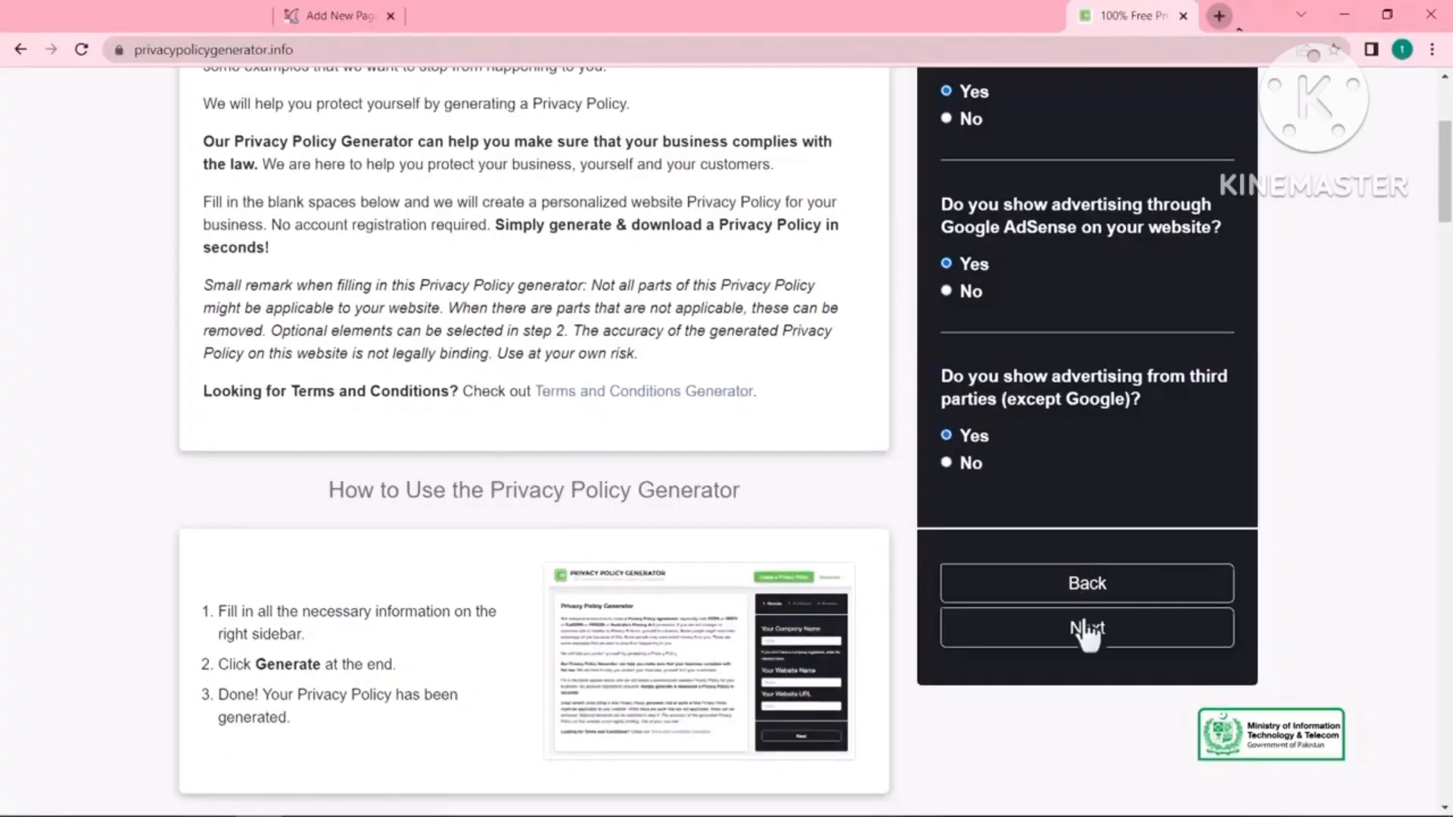
- Set the business country to United States, keeping Alabama as the state
{"action": "left_click", "coordinate": [1094, 639]}
{"action": "scroll", "coordinate": [1038, 423], "scroll_direction": "up", "scroll_amount": 1}
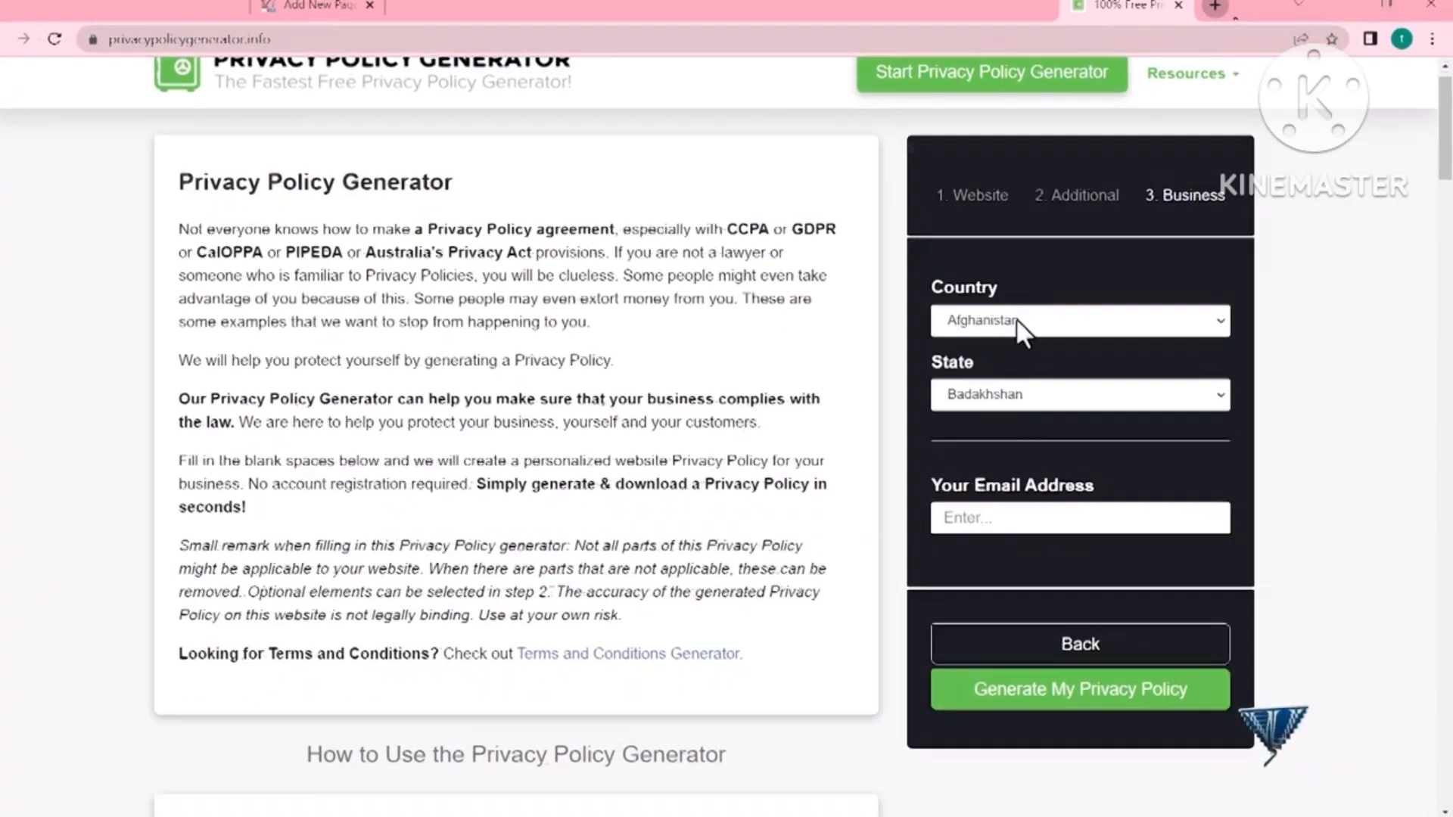
{"action": "left_click", "coordinate": [1016, 320]}
{"action": "type", "text": "un"}
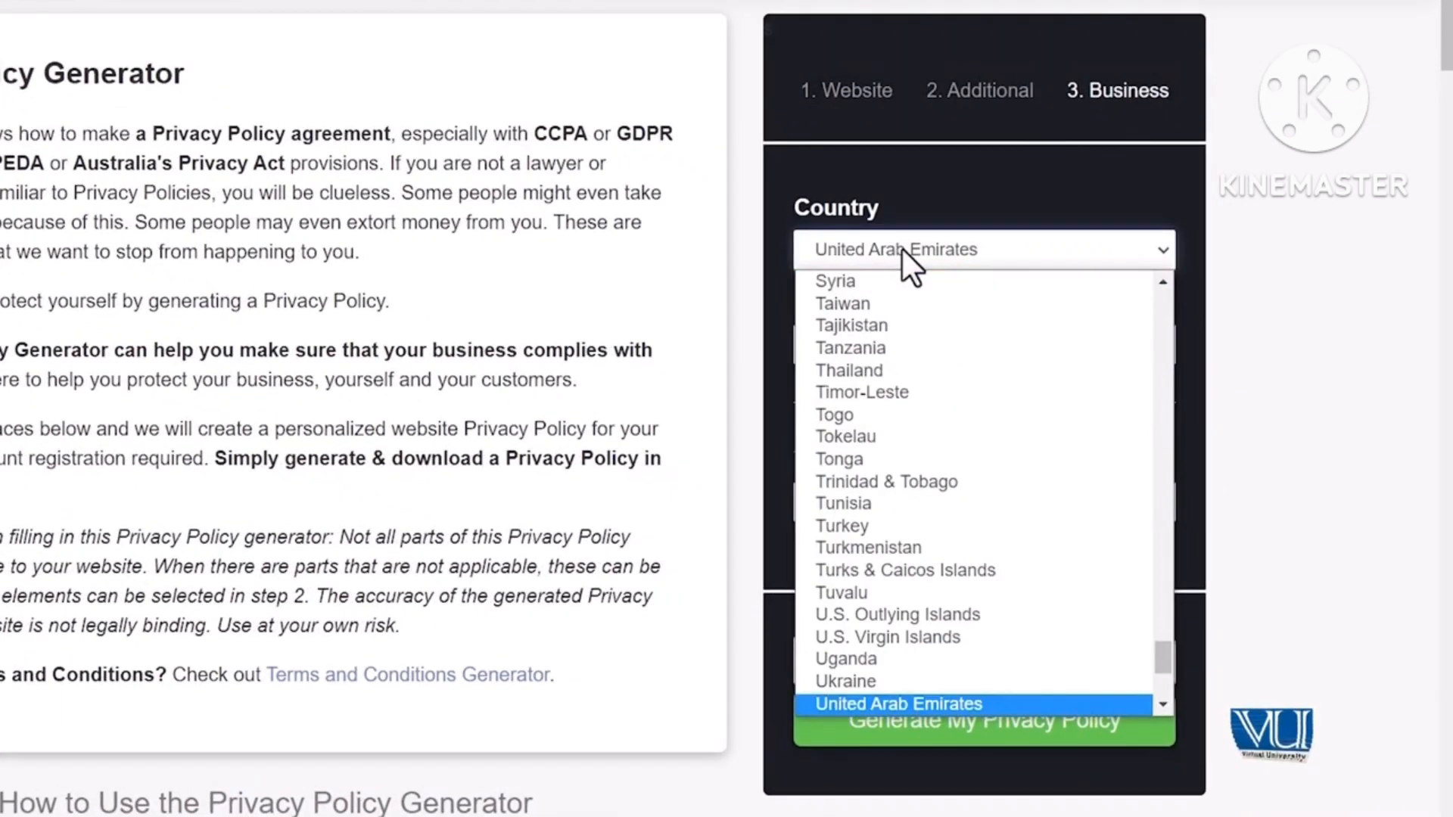
{"action": "key", "text": "Down"}
{"action": "key", "text": "Down"}
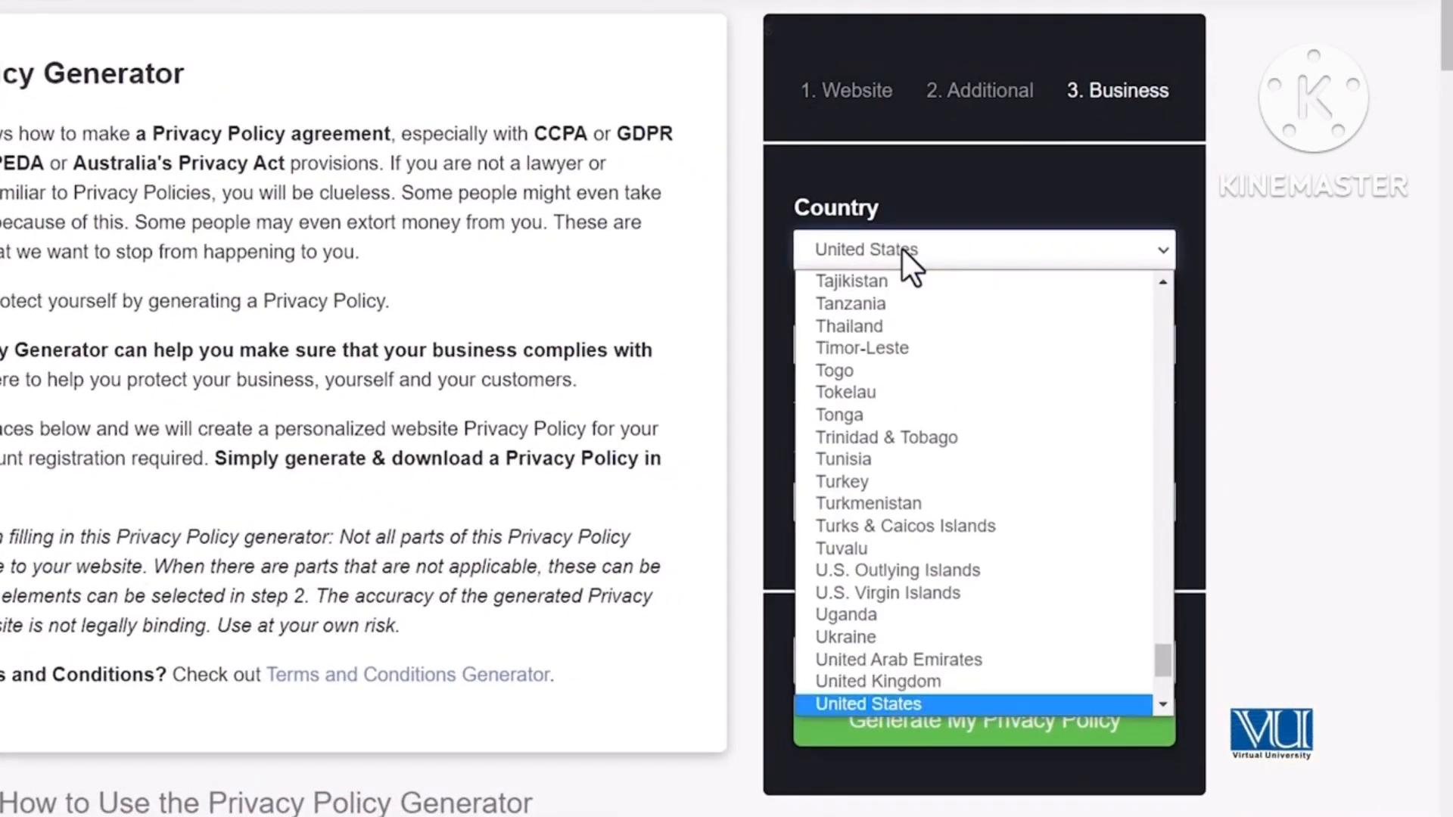
{"action": "key", "text": "Return"}
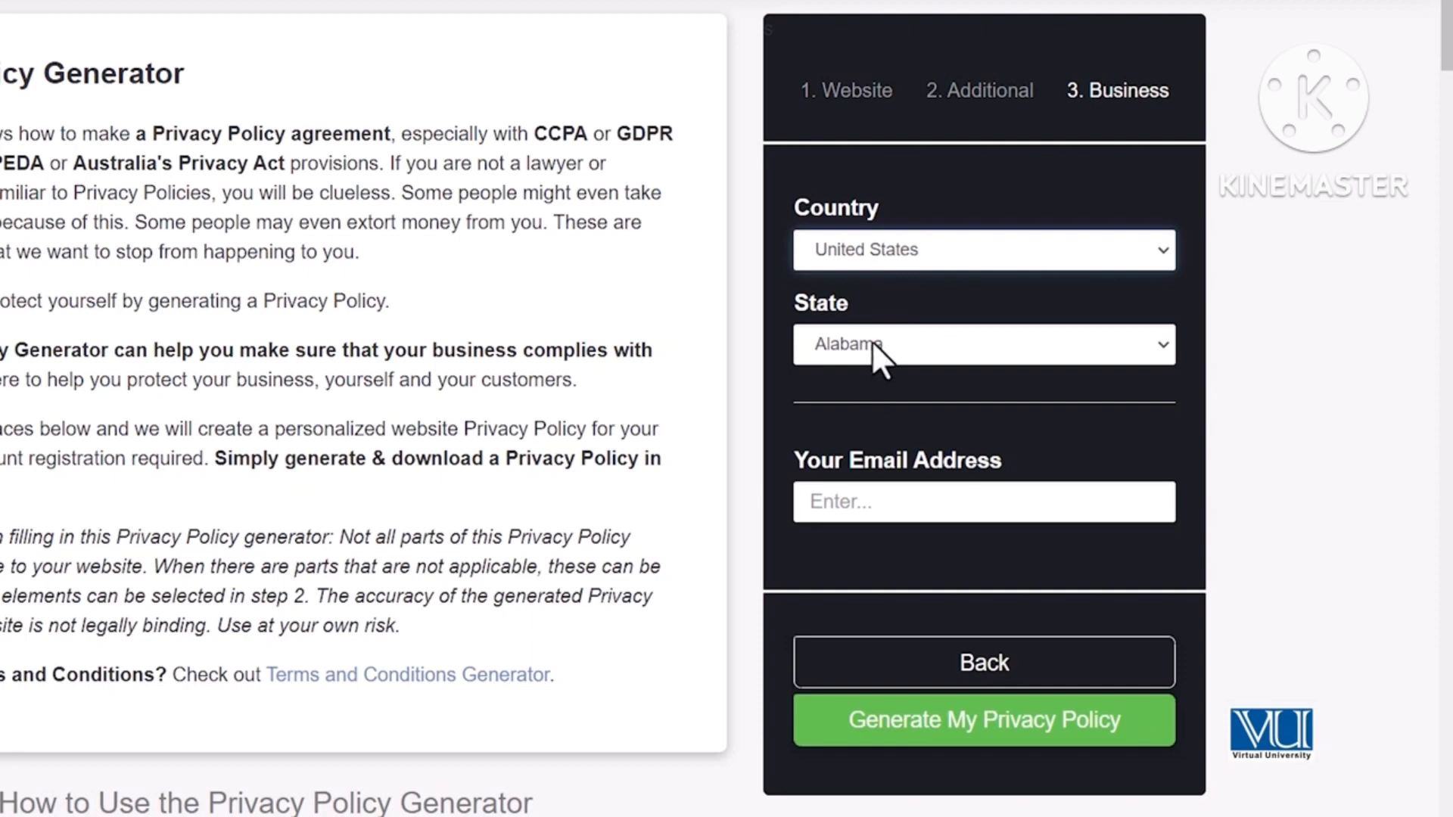
- Enter the contact e-mail address and generate the privacy policy
{"action": "left_click", "coordinate": [926, 501]}
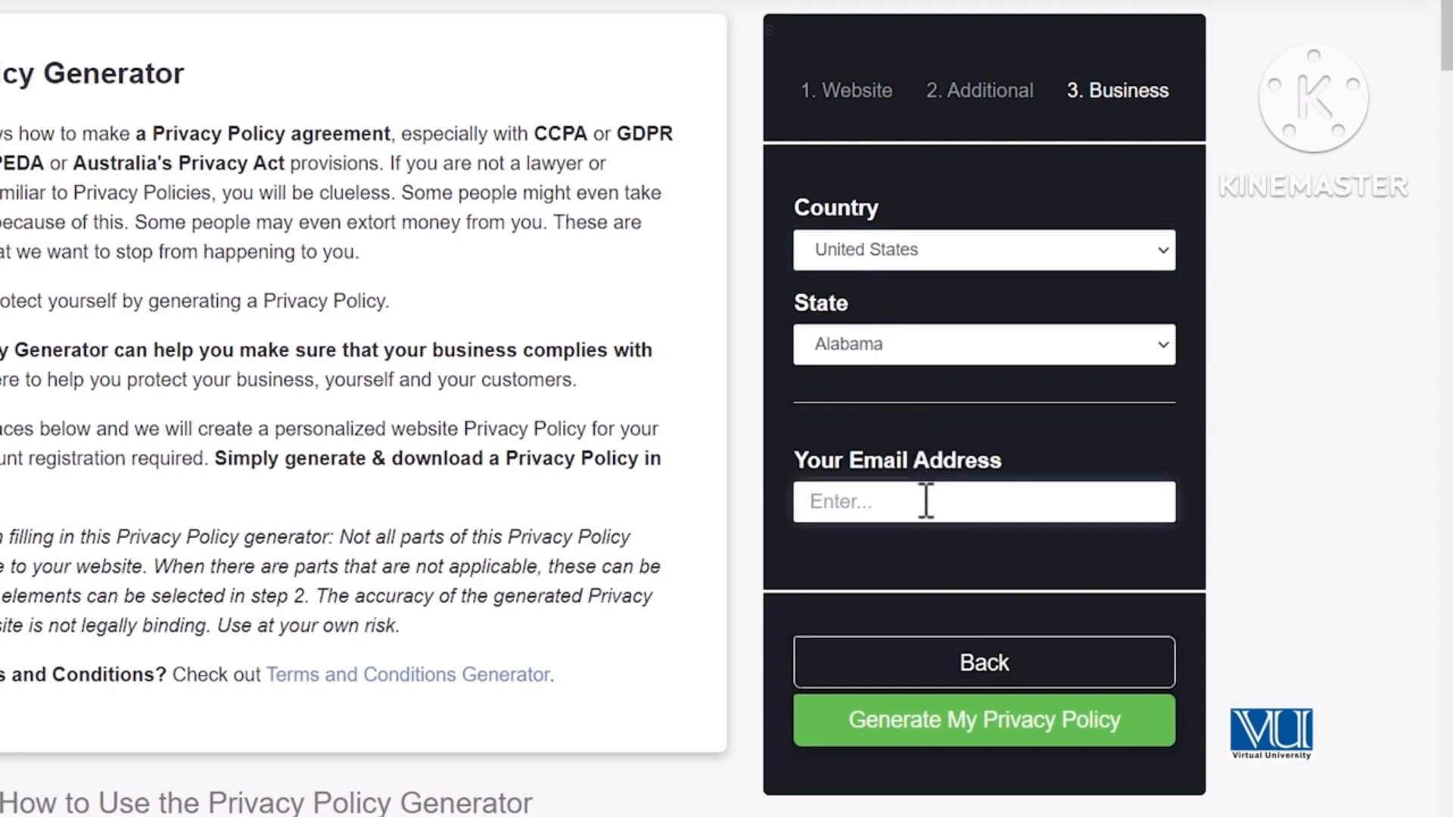
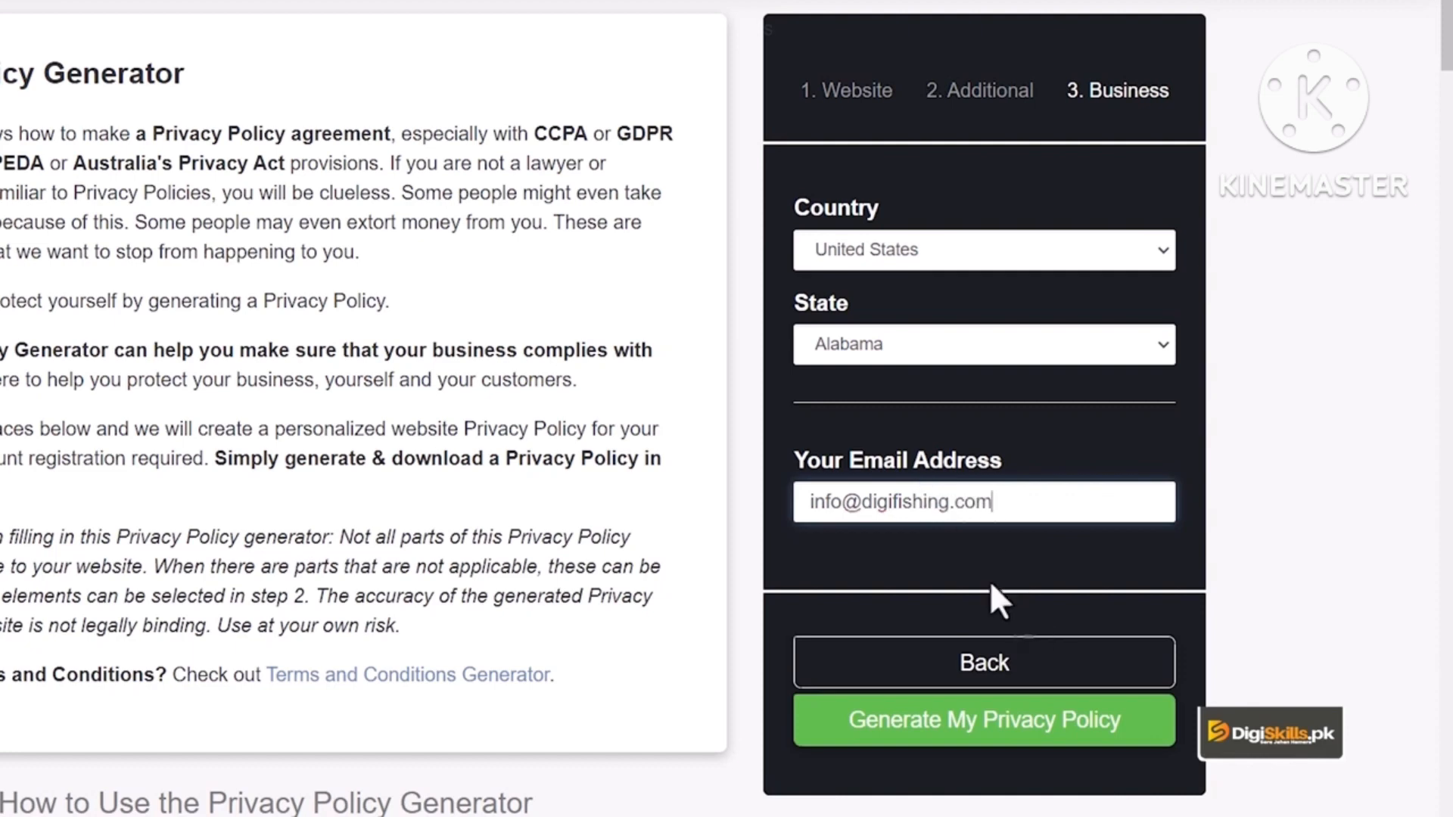
{"action": "left_click", "coordinate": [977, 738]}
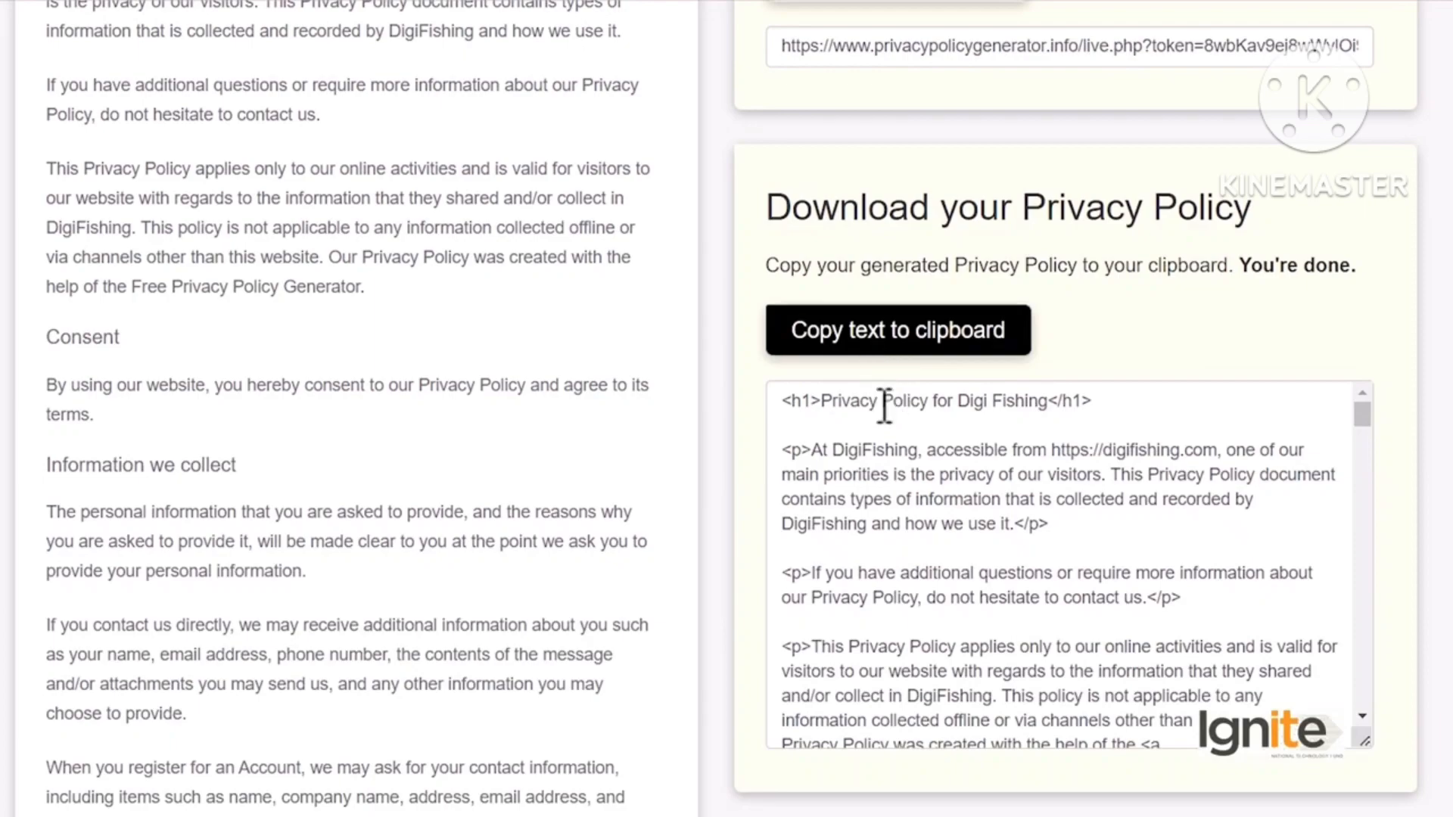
- Select and copy the entire generated policy text, then return to the WordPress tab
{"action": "scroll", "coordinate": [371, 465], "scroll_direction": "up", "scroll_amount": 5}
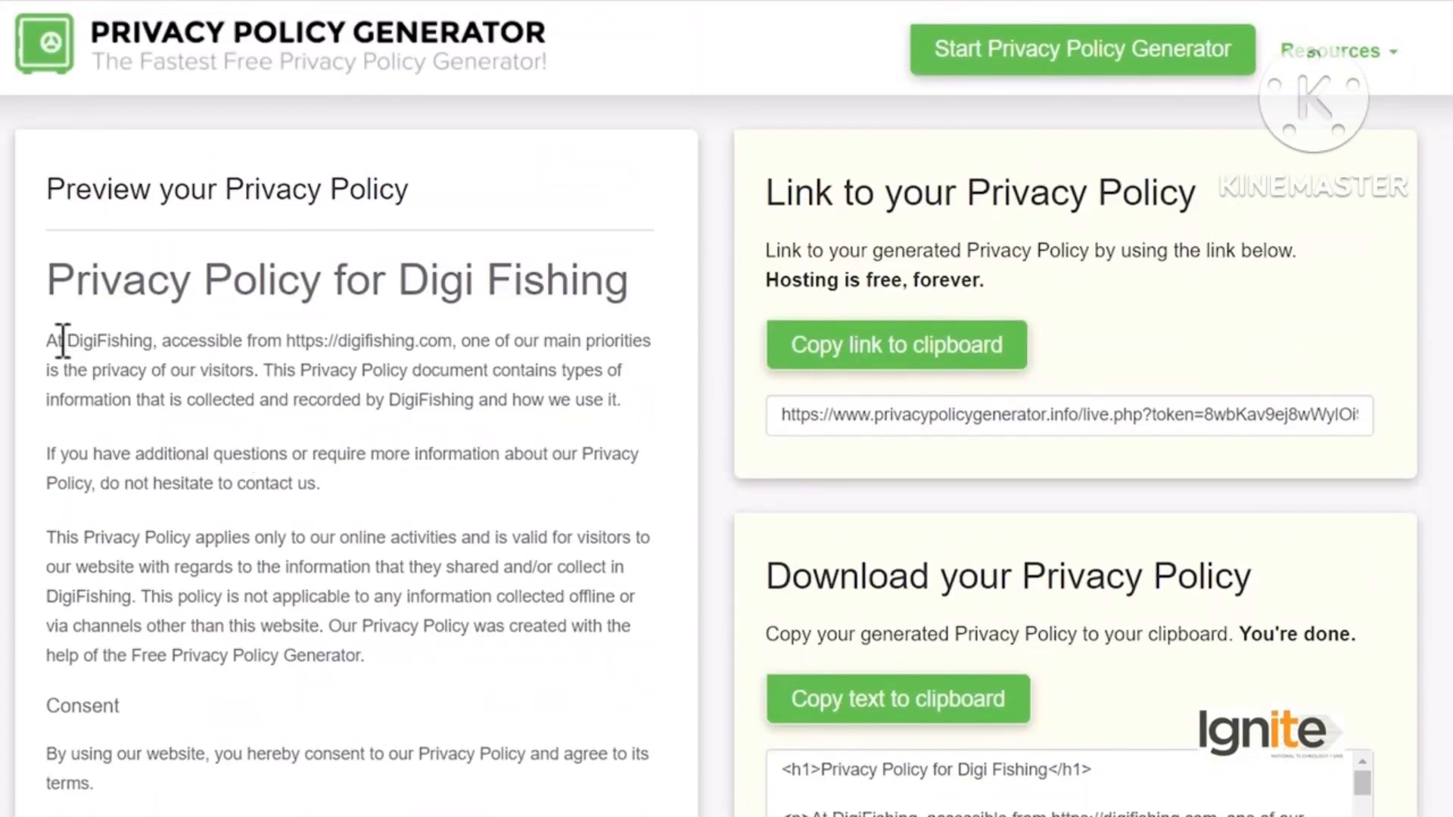
{"action": "left_click_drag", "start_coordinate": [58, 345], "coordinate": [227, 569]}
{"action": "scroll", "coordinate": [227, 569], "scroll_direction": "down", "scroll_amount": 15}
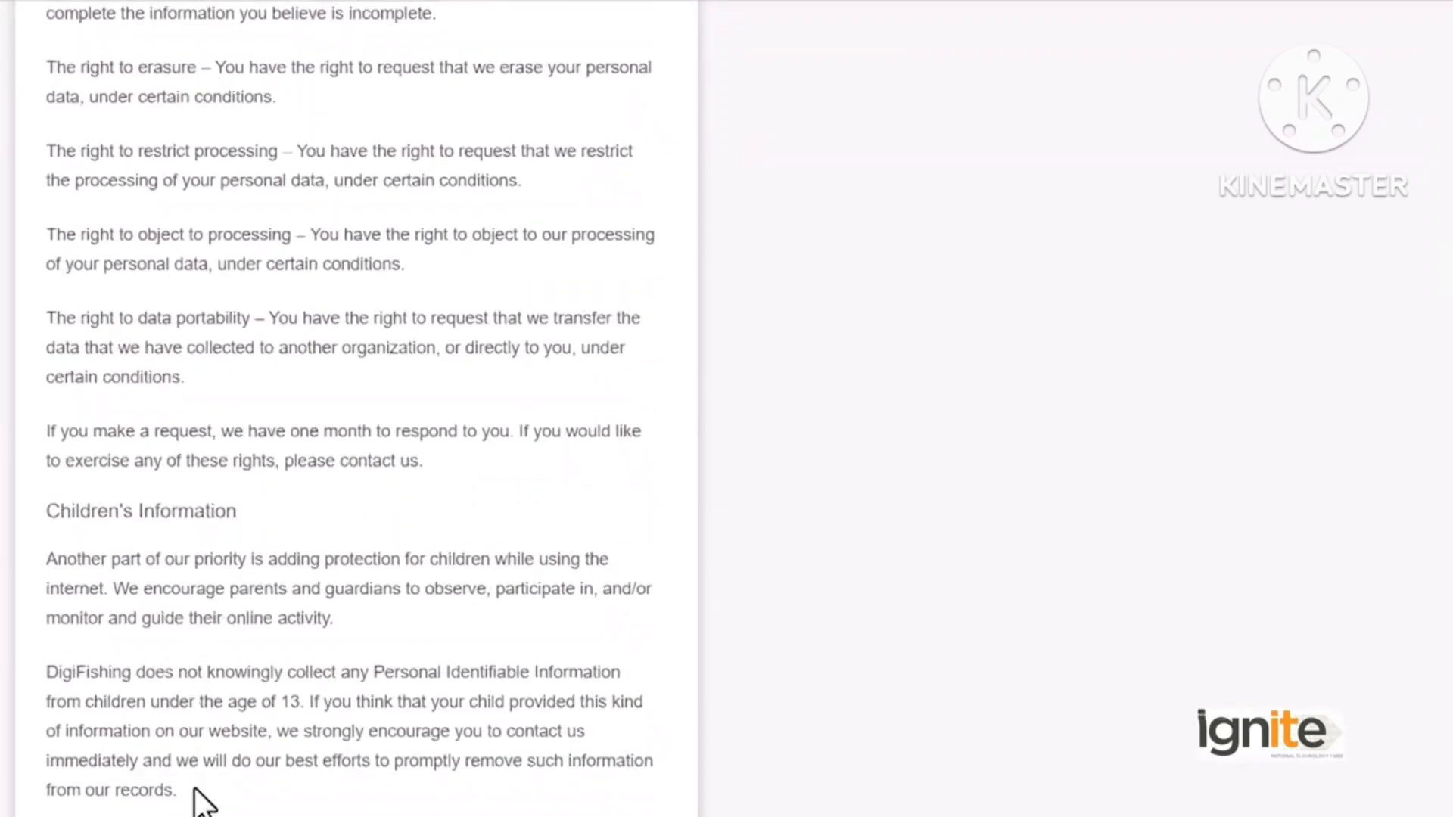
{"action": "left_click", "coordinate": [199, 801], "text": "shift"}
{"action": "right_click", "coordinate": [212, 742]}
{"action": "left_click", "coordinate": [229, 750]}
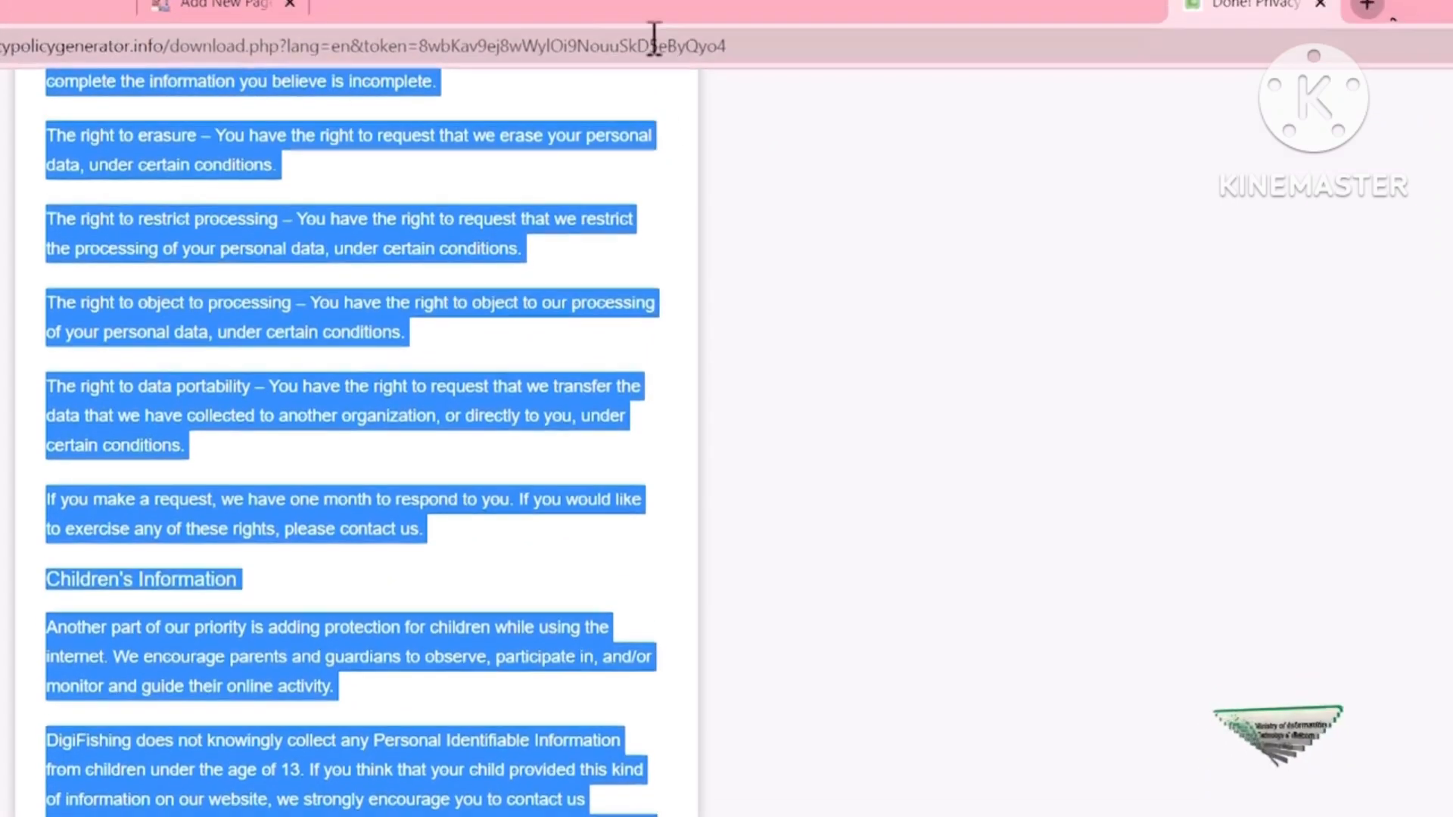
{"action": "left_click", "coordinate": [376, 14]}
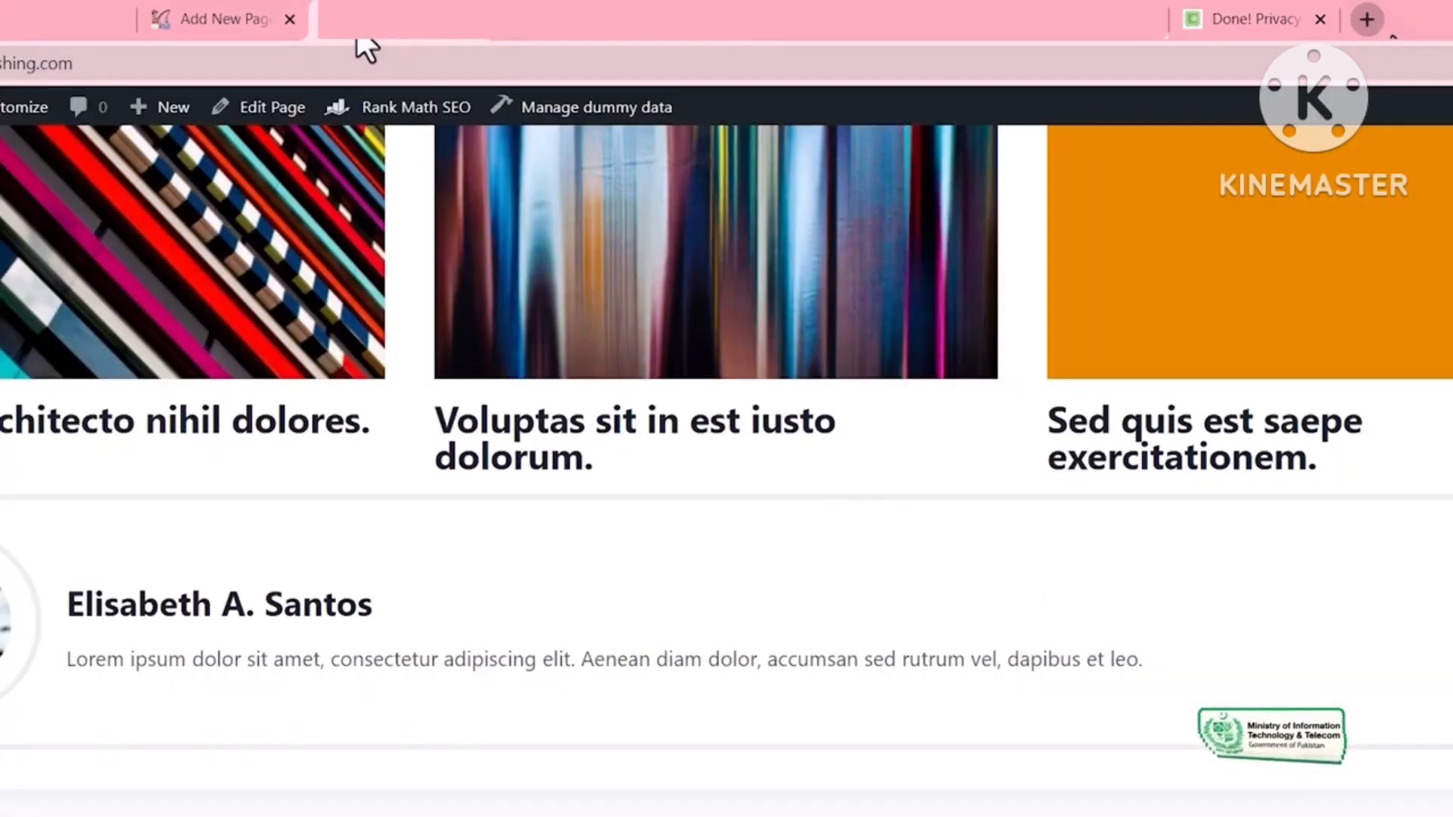
- Paste the copied privacy policy into the Privacy Policy page body
{"action": "left_click", "coordinate": [213, 20]}
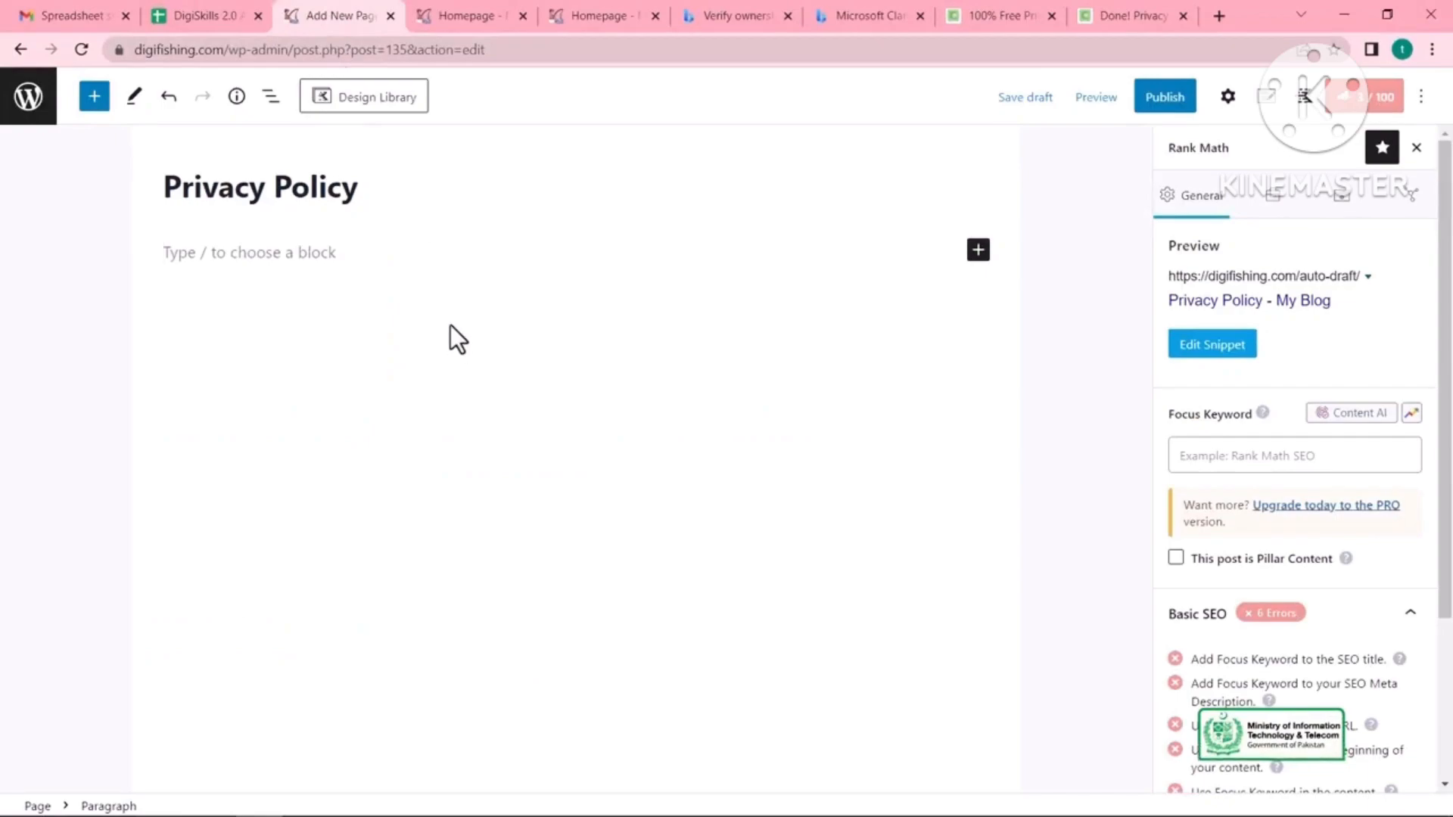
{"action": "key", "text": "ctrl+v"}
{"action": "left_click", "coordinate": [626, 506]}
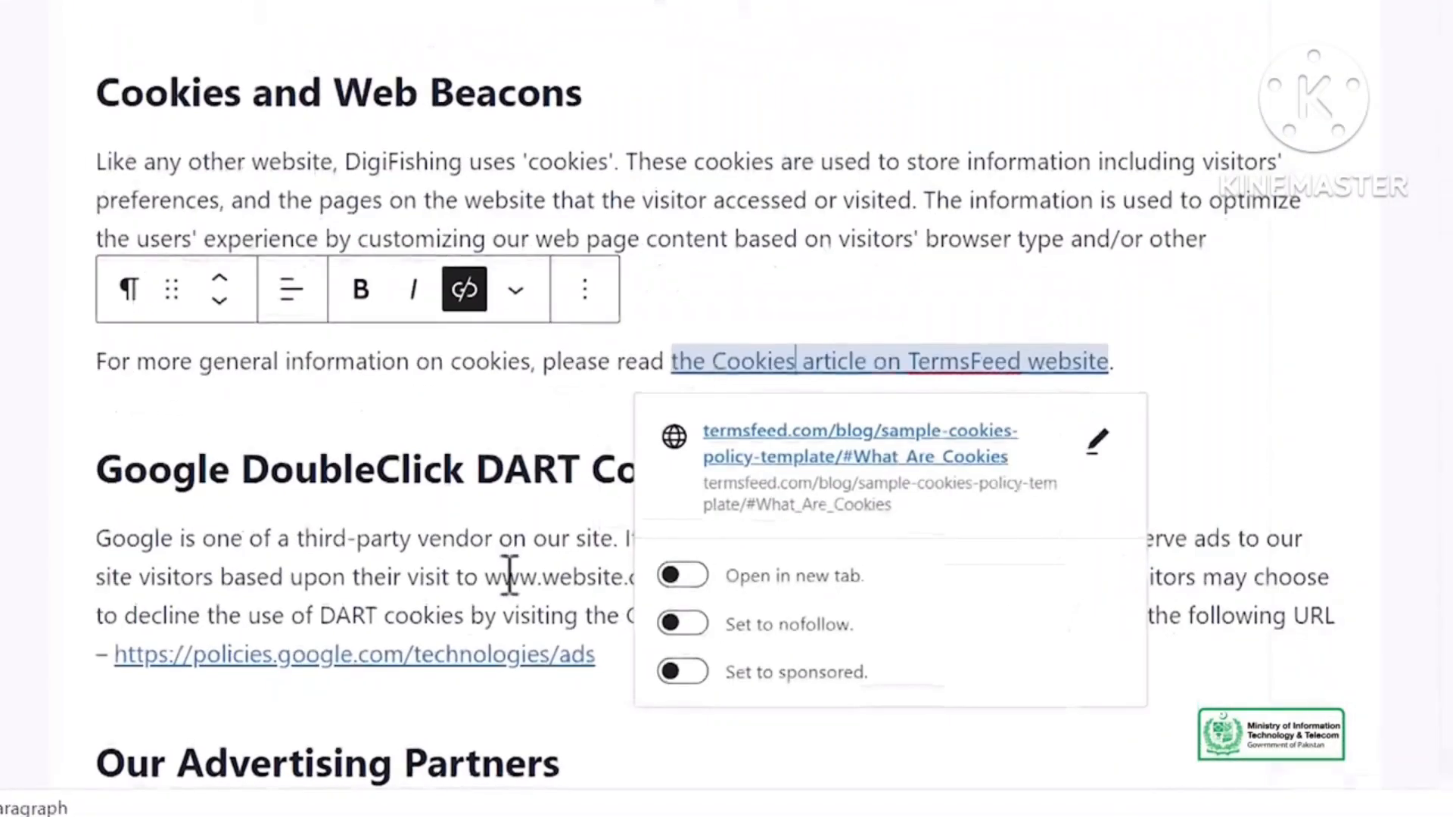
{"action": "left_click", "coordinate": [457, 657]}
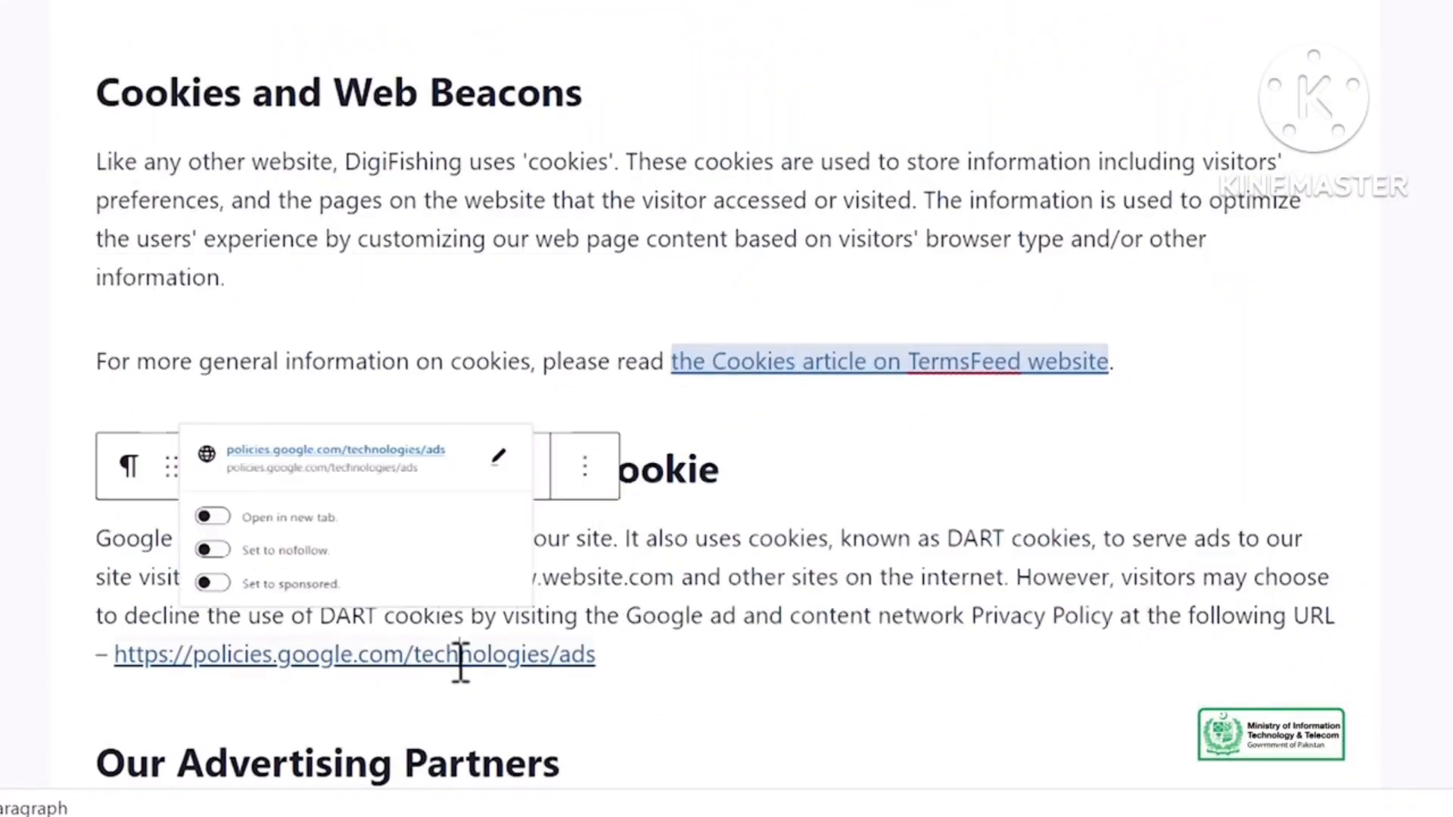
- Unlink 'Free Privacy Policy Generator' and begin publishing the page
{"action": "scroll", "coordinate": [615, 341], "scroll_direction": "up", "scroll_amount": 5}
{"action": "scroll", "coordinate": [658, 204], "scroll_direction": "up", "scroll_amount": 15}
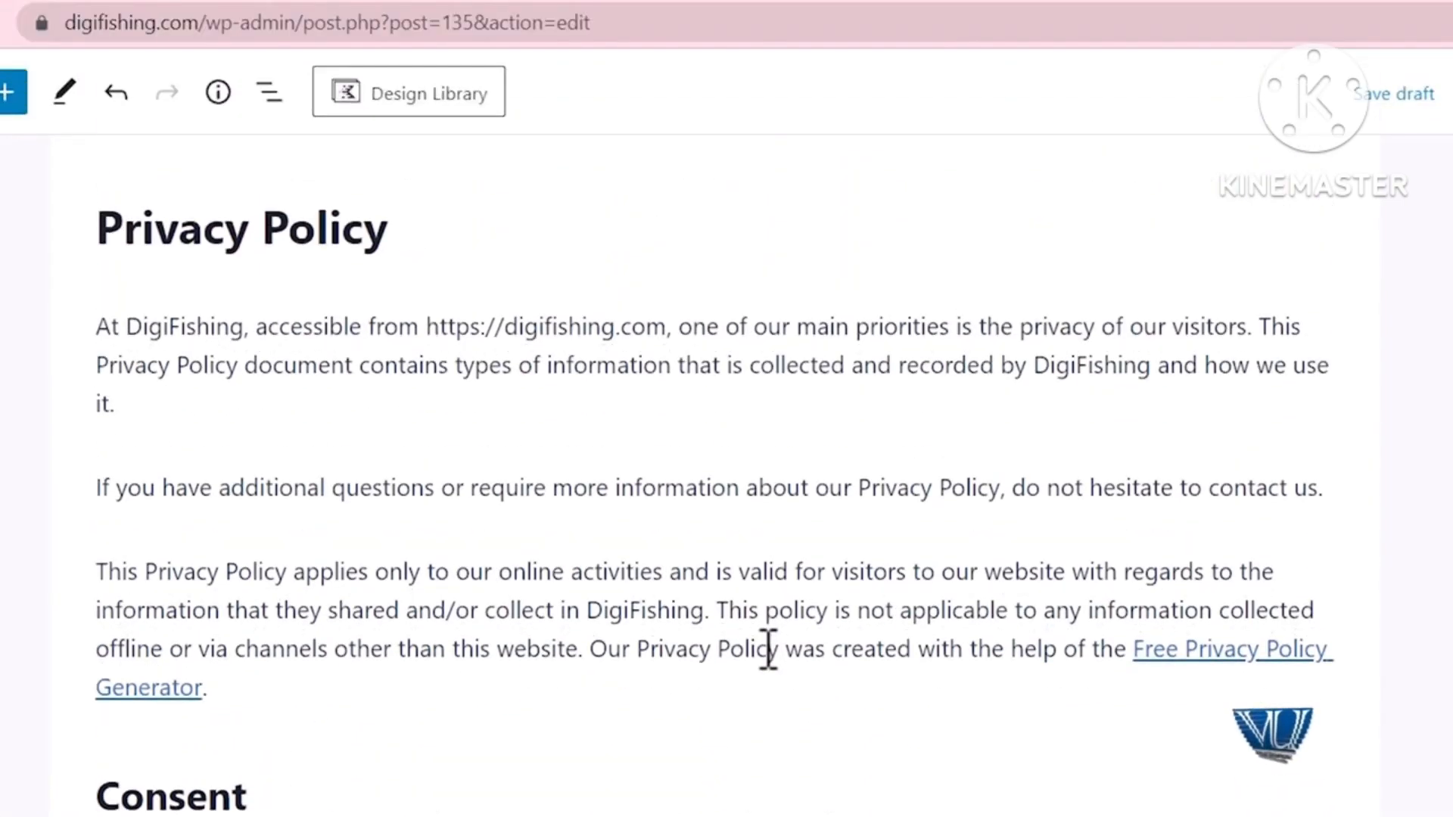
{"action": "left_click", "coordinate": [1213, 476]}
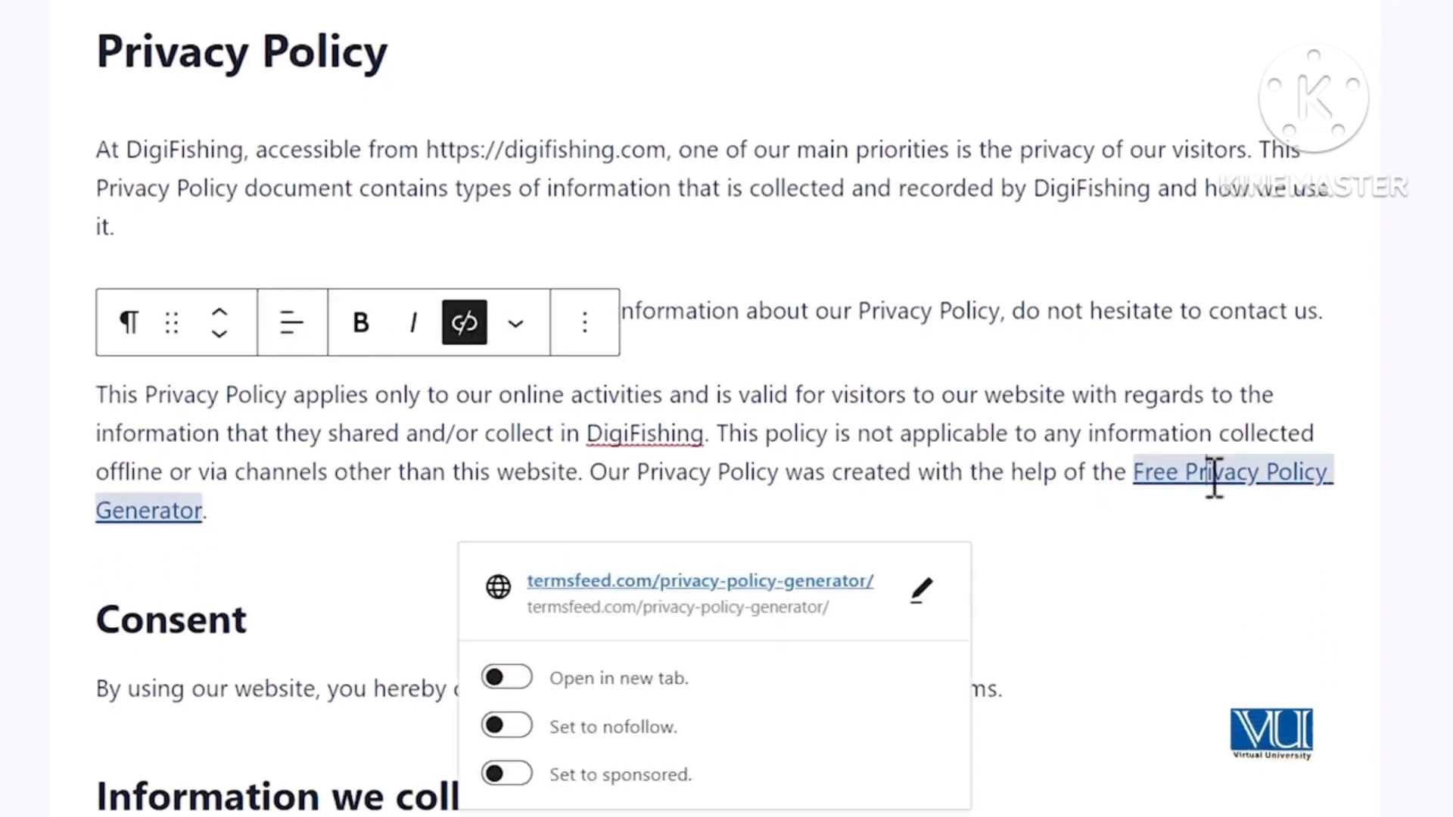
{"action": "left_click", "coordinate": [464, 323]}
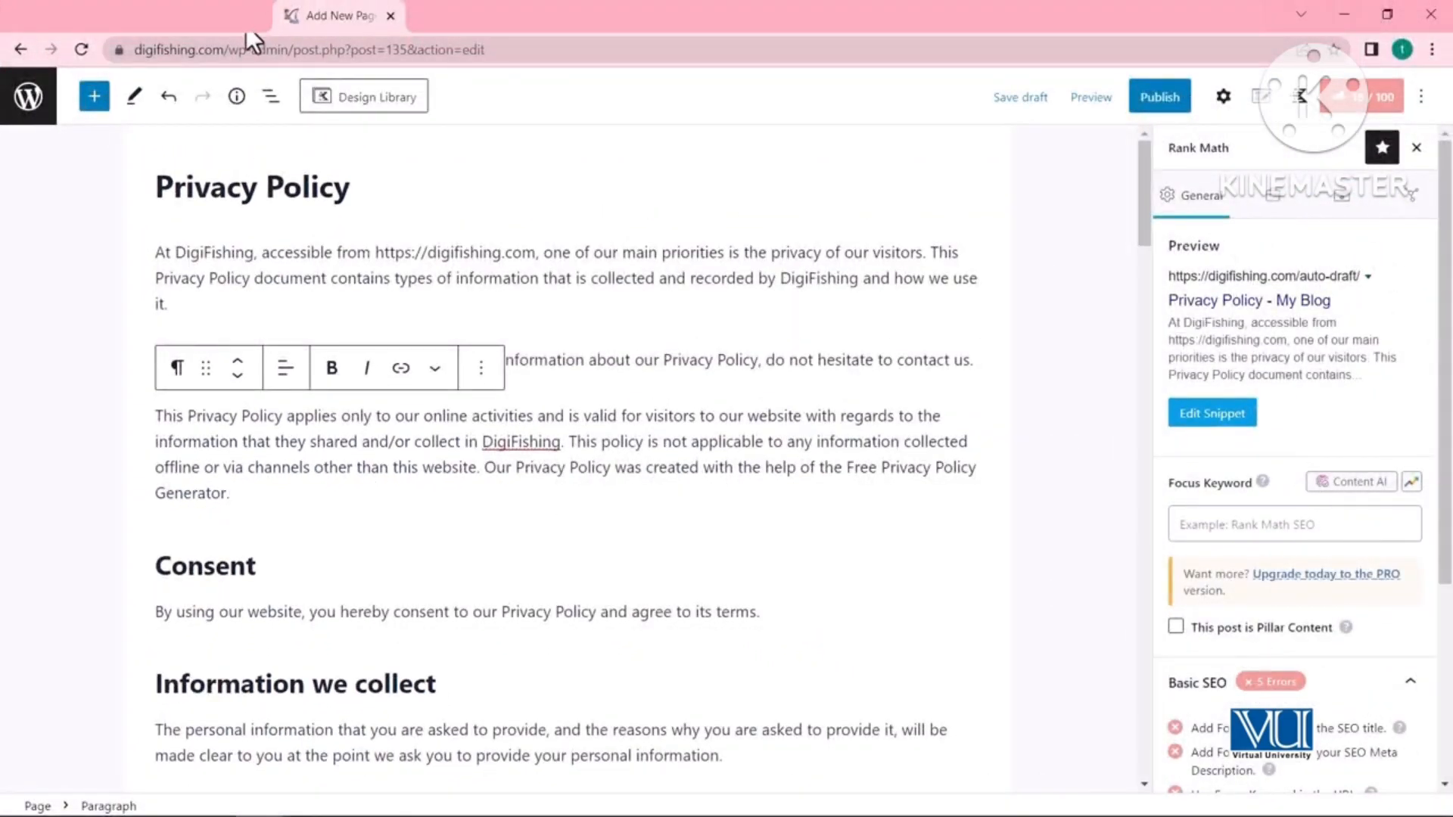
{"action": "left_click", "coordinate": [1166, 99]}
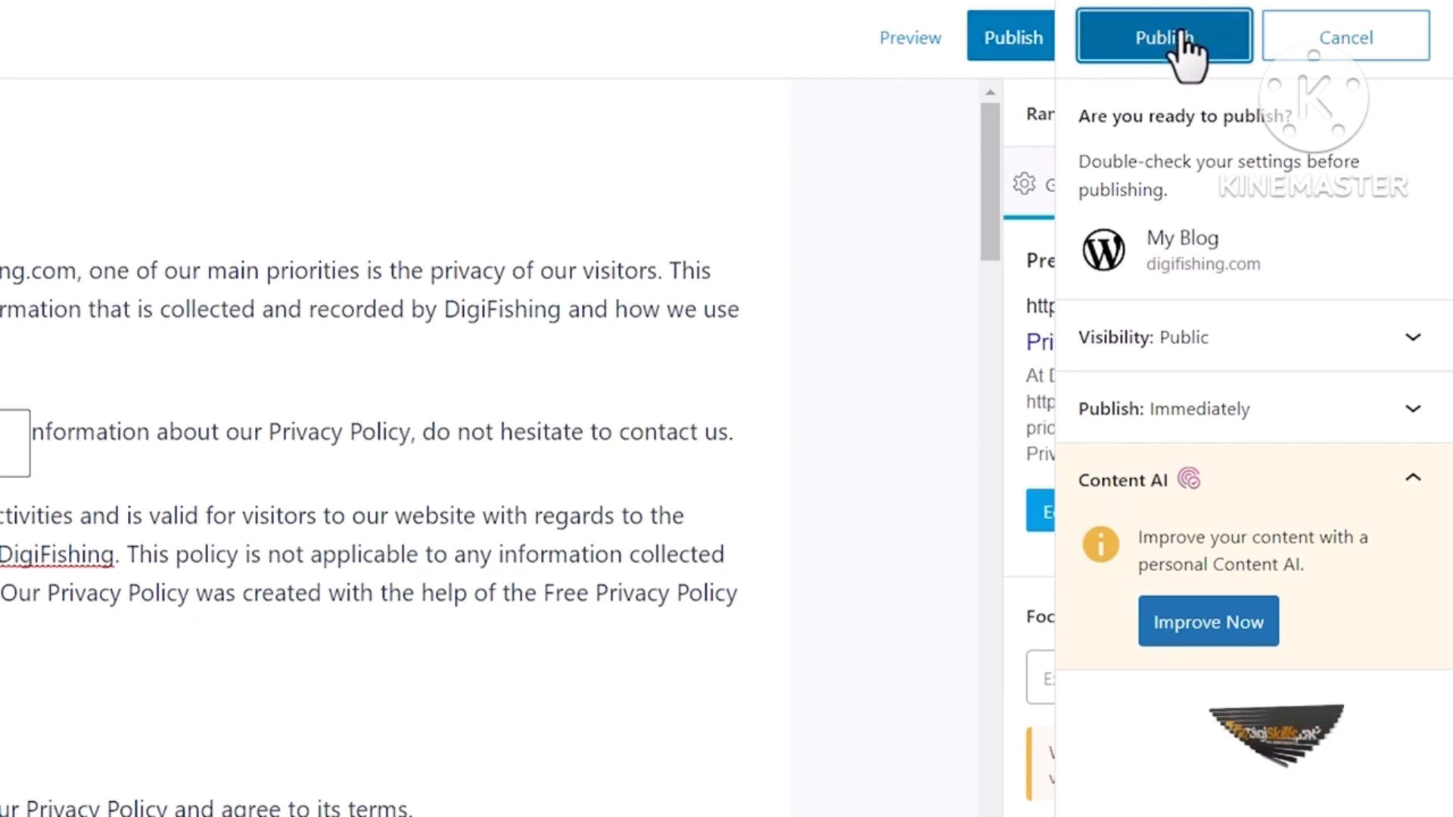
- Confirm publishing the Privacy Policy page and copy its page address
{"action": "left_click", "coordinate": [1184, 44]}
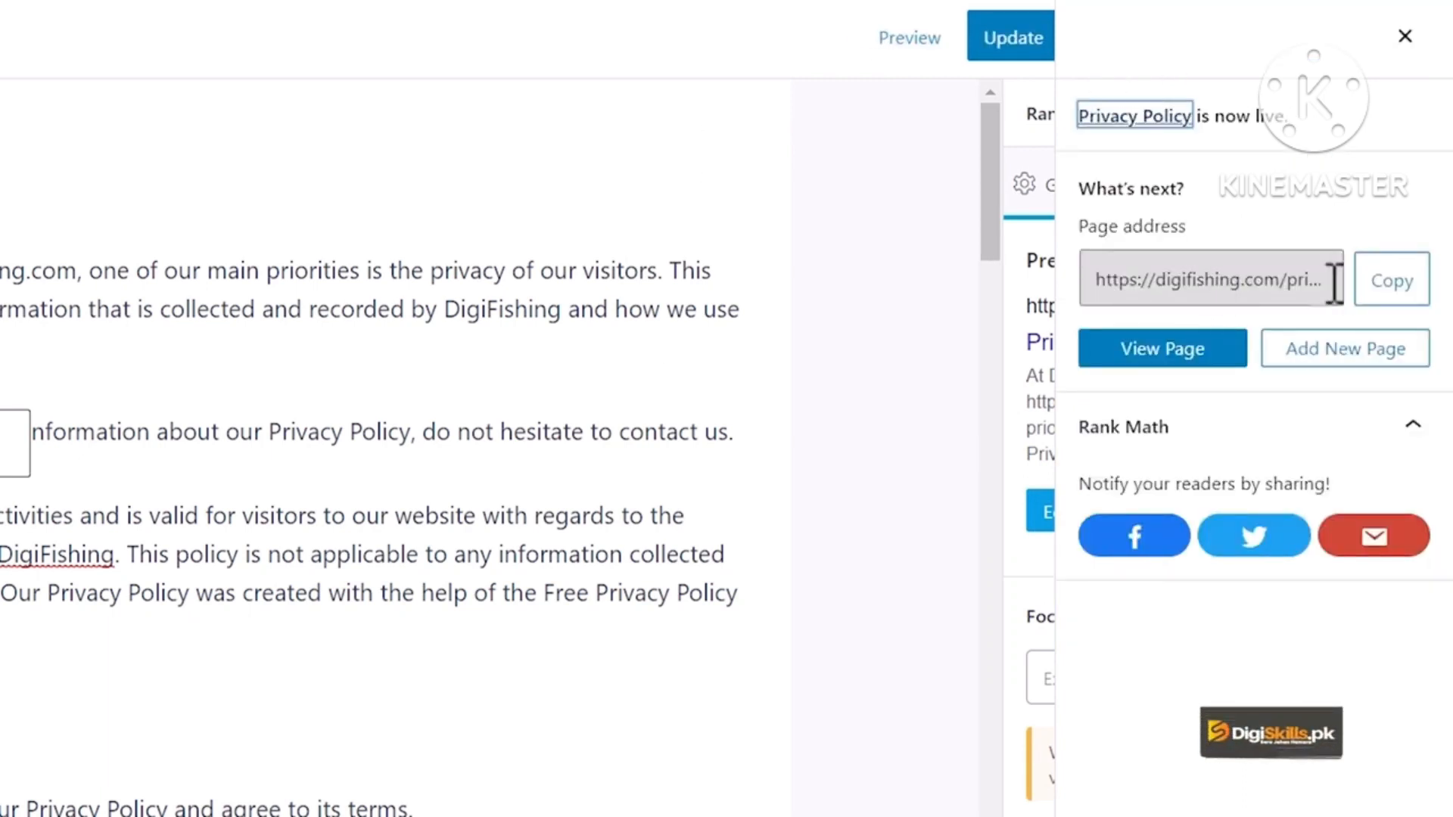
{"action": "left_click", "coordinate": [1393, 287]}
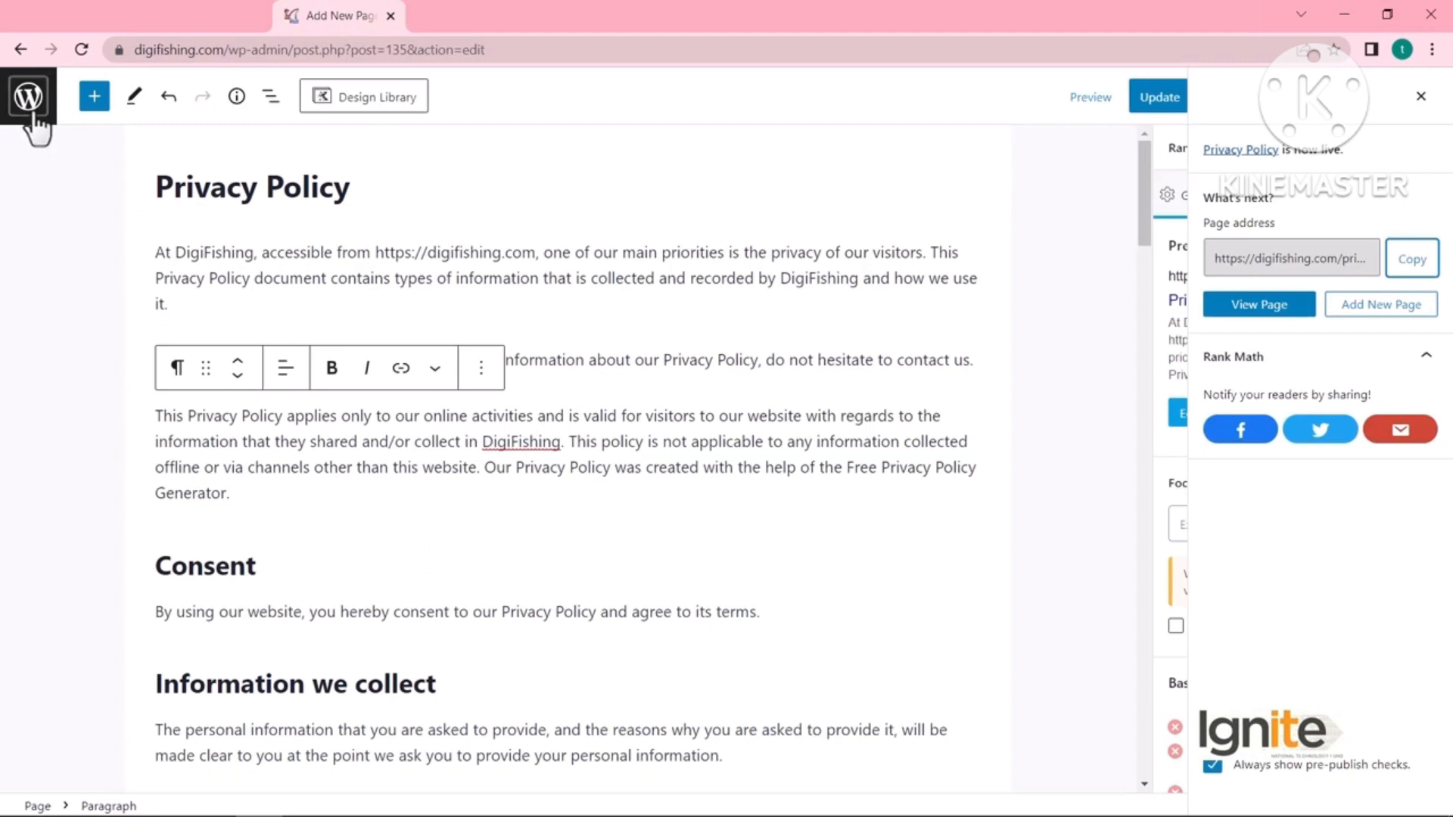
- Navigate from the dashboard through Appearance to the Menus editor for the footer menu
{"action": "left_click", "coordinate": [30, 98]}
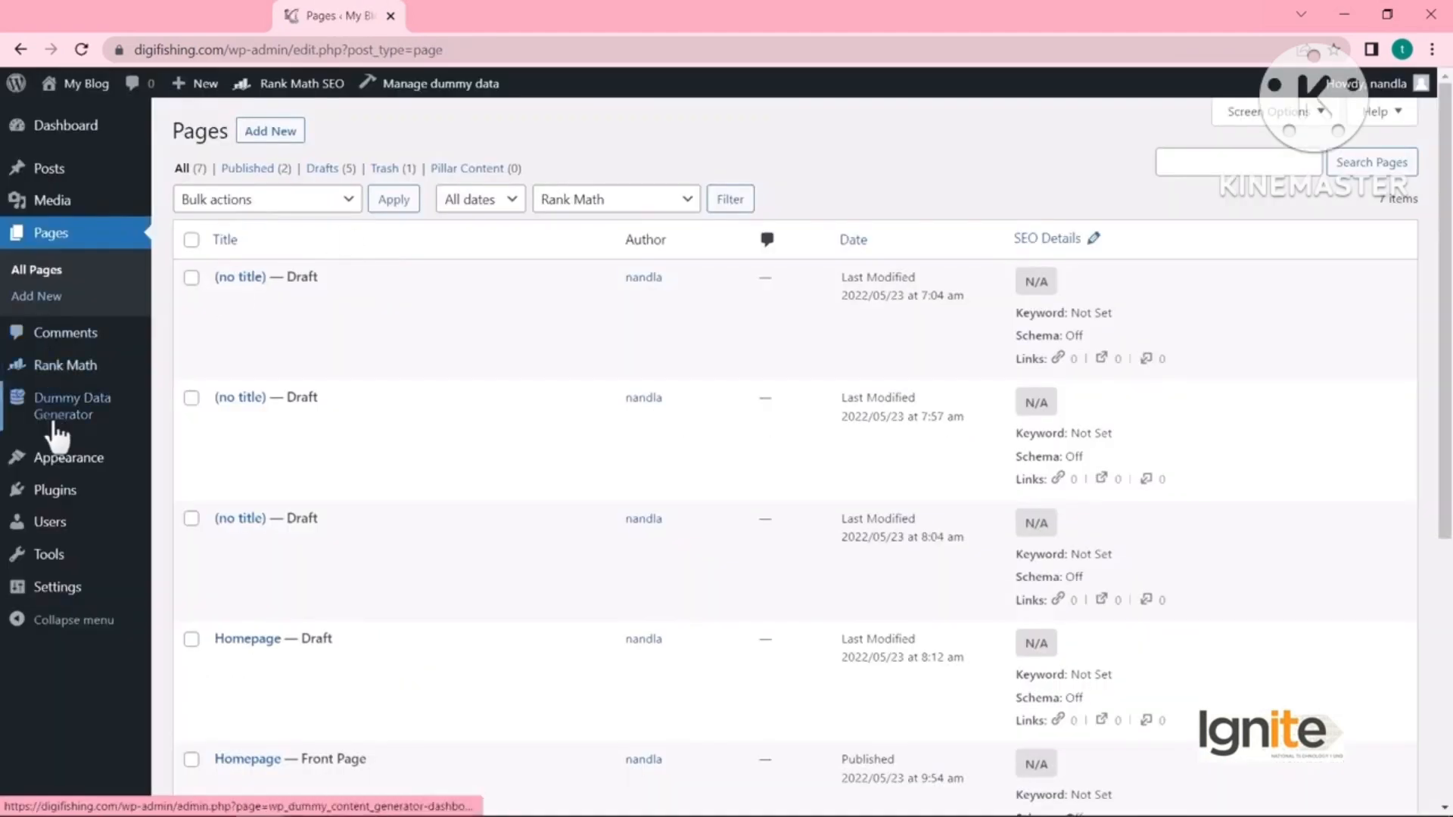
{"action": "mouse_move", "coordinate": [74, 465]}
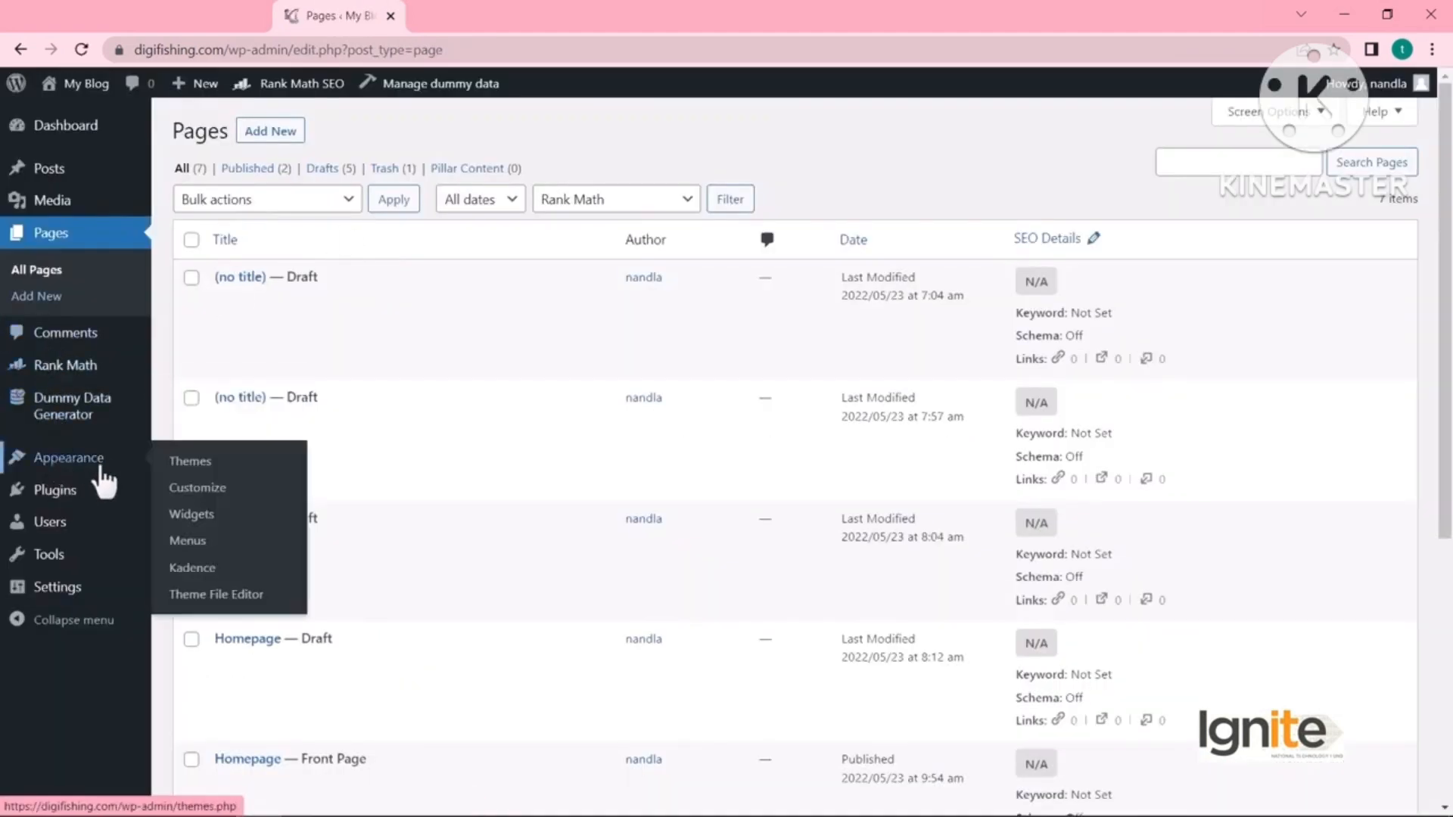
{"action": "left_click", "coordinate": [194, 491]}
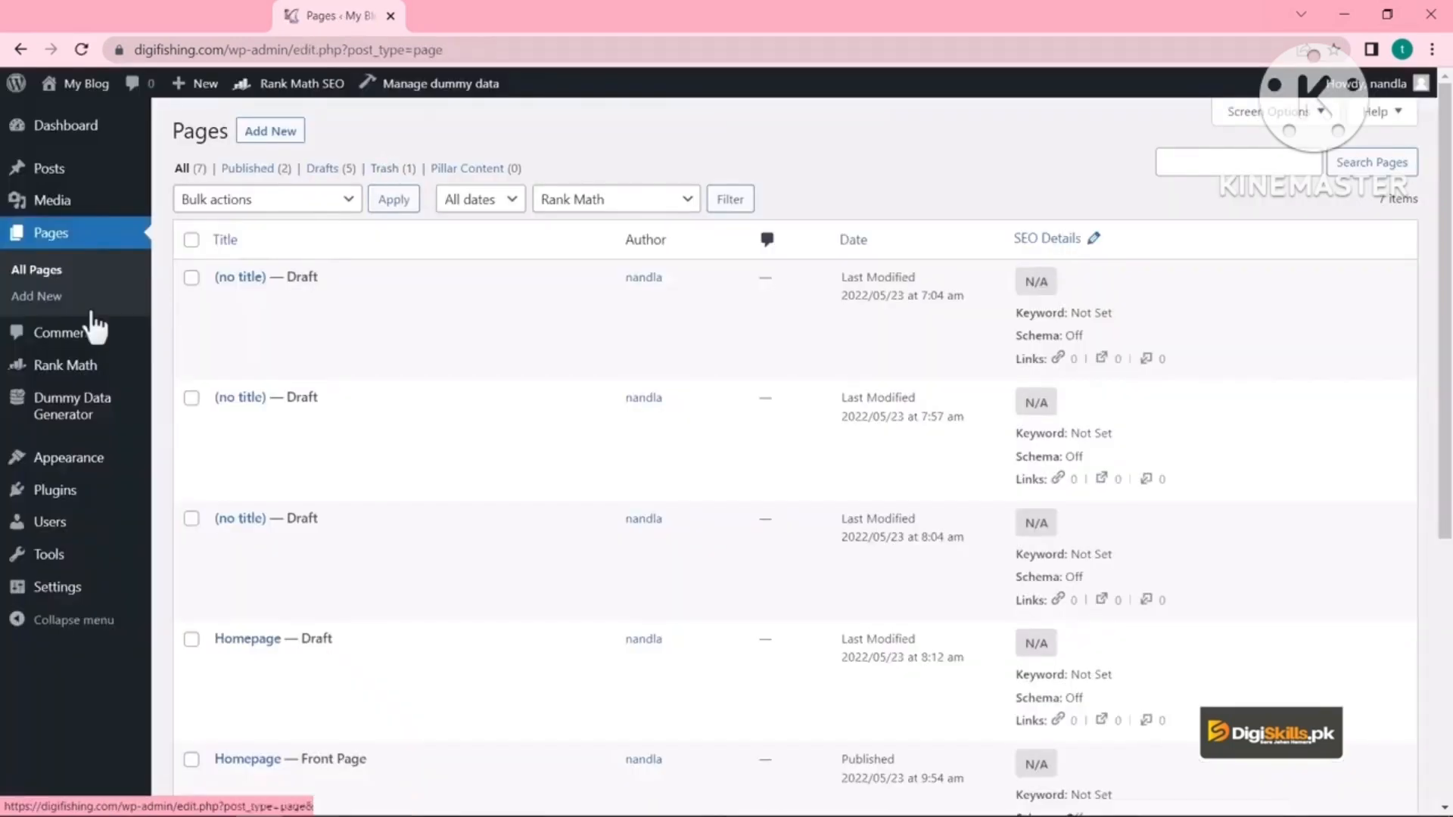
{"action": "mouse_move", "coordinate": [30, 462]}
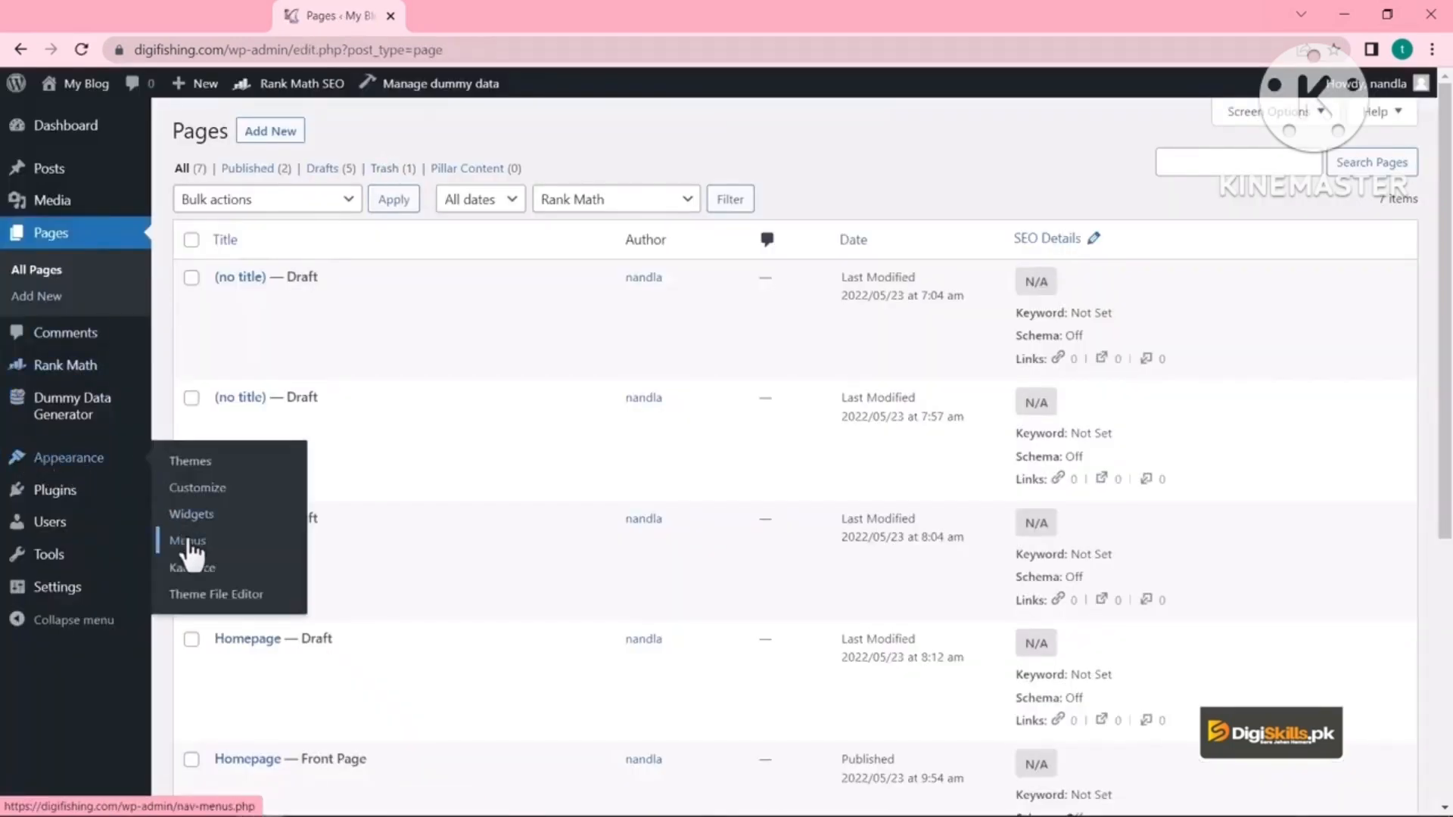
{"action": "left_click", "coordinate": [257, 542]}
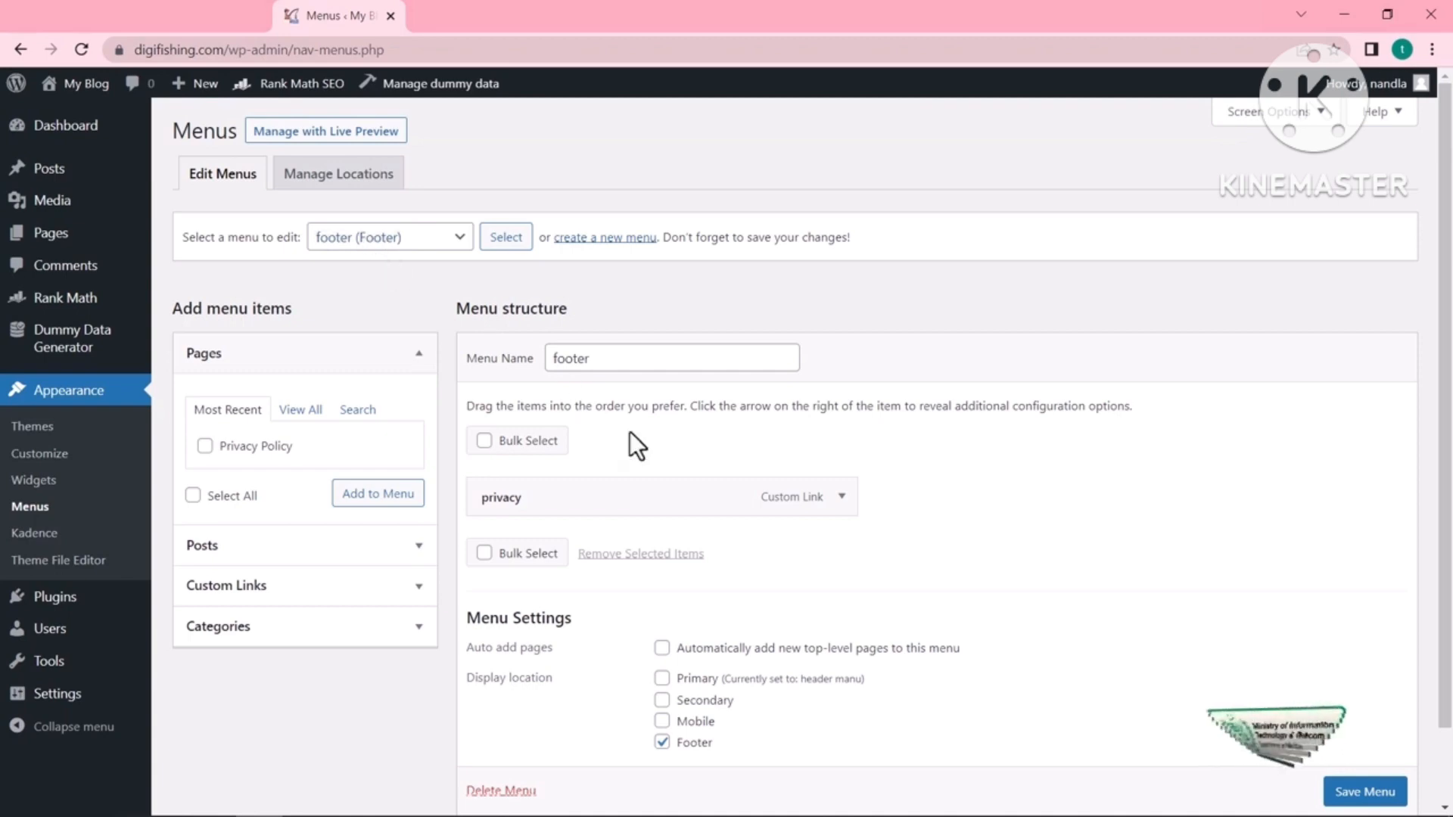
- Add a 'Privacy Policy' custom link with the copied page address to the footer menu
{"action": "left_click", "coordinate": [303, 583]}
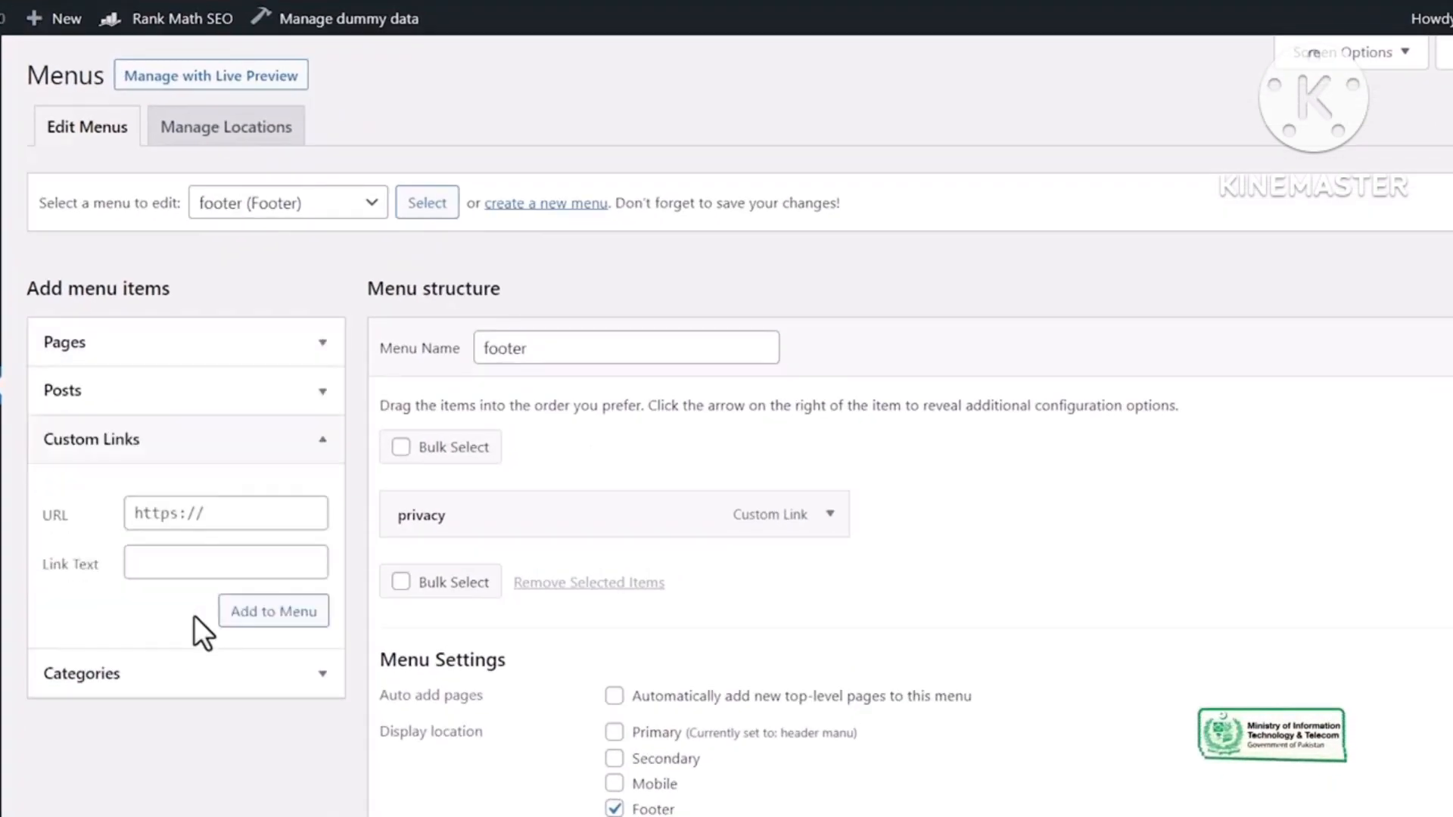
{"action": "left_click", "coordinate": [189, 513]}
{"action": "key", "text": "ctrl+v"}
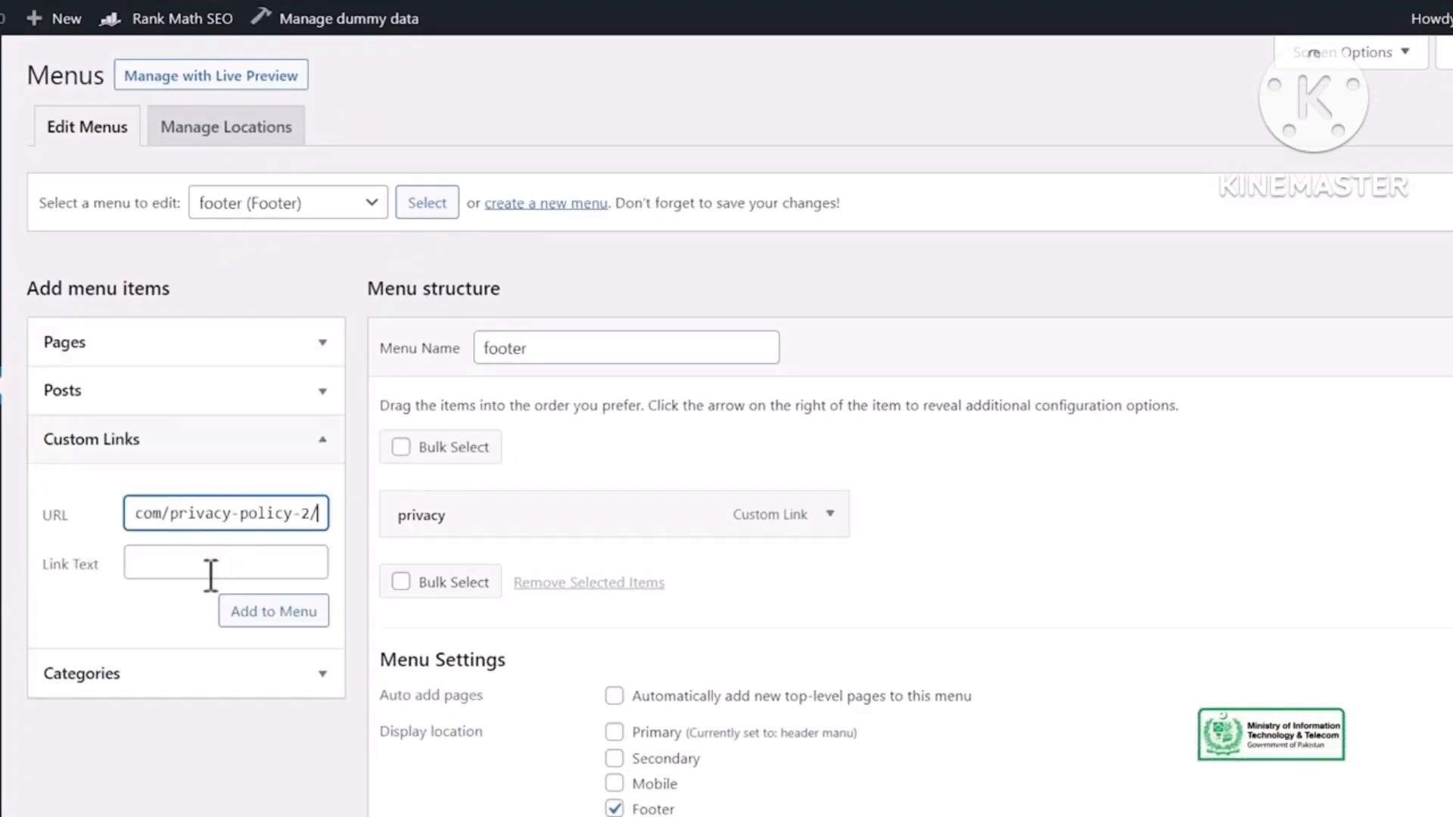
{"action": "left_click", "coordinate": [173, 560]}
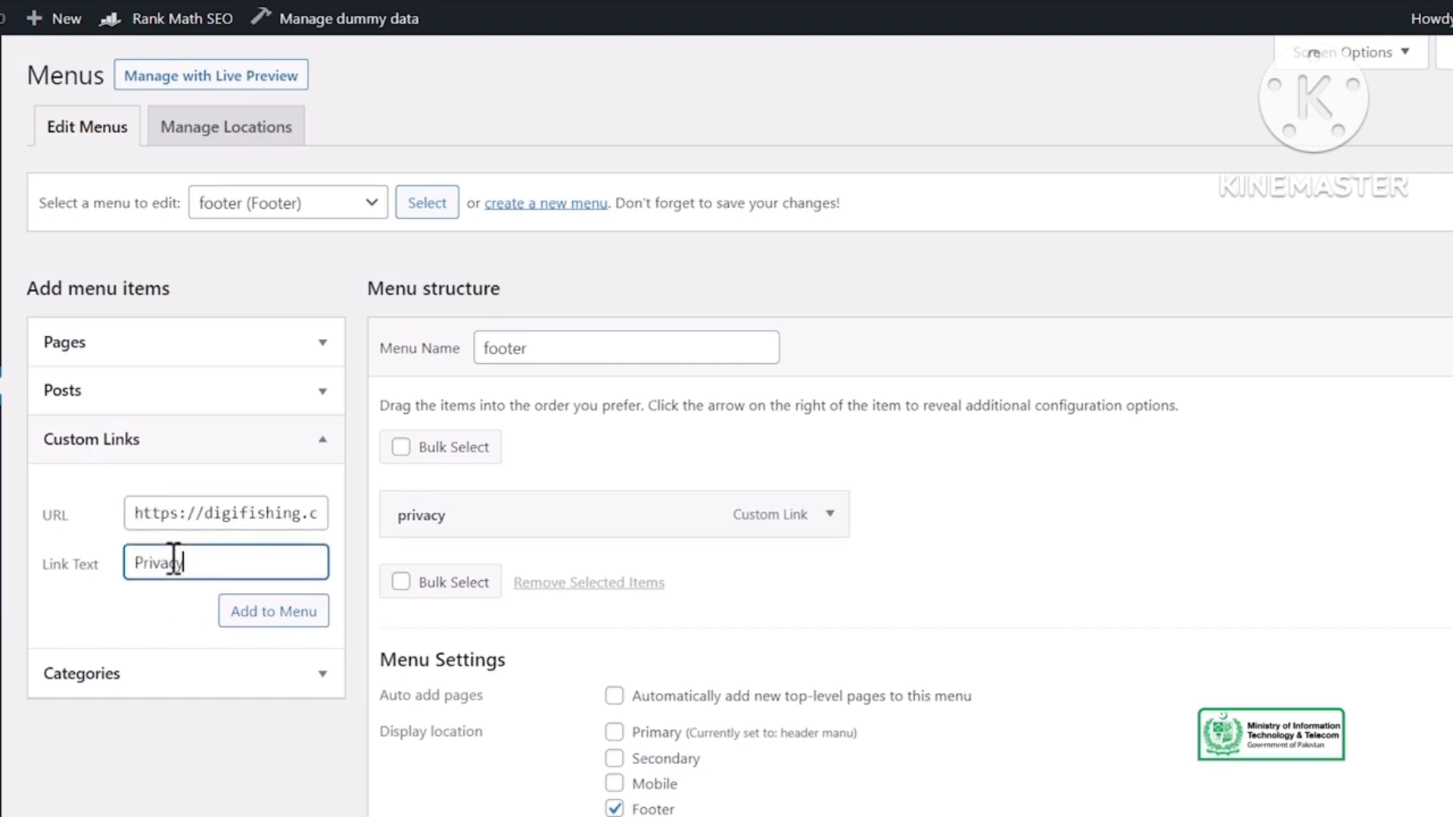
{"action": "type", "text": "Privacy Policy"}
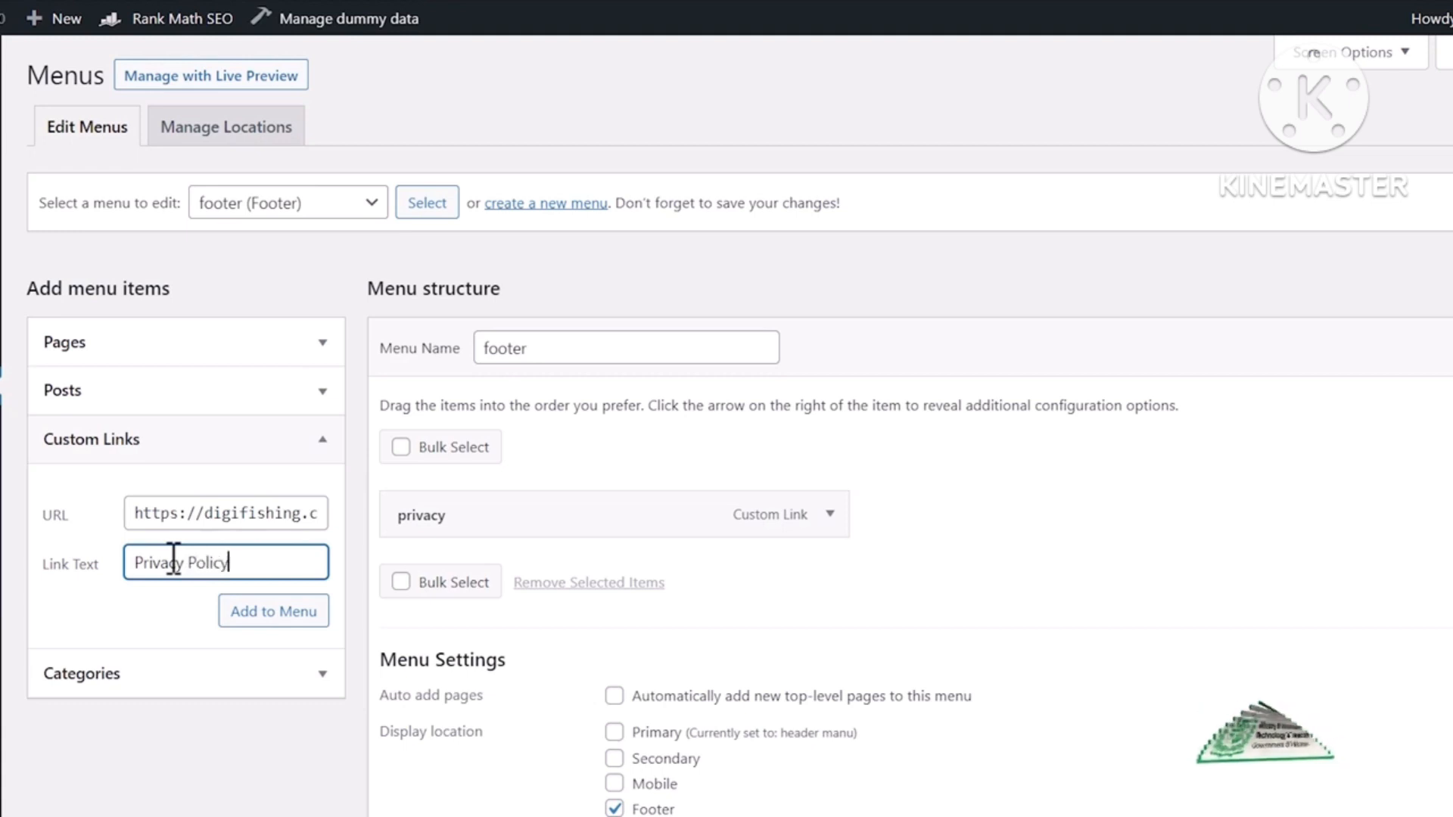
{"action": "left_click", "coordinate": [282, 615]}
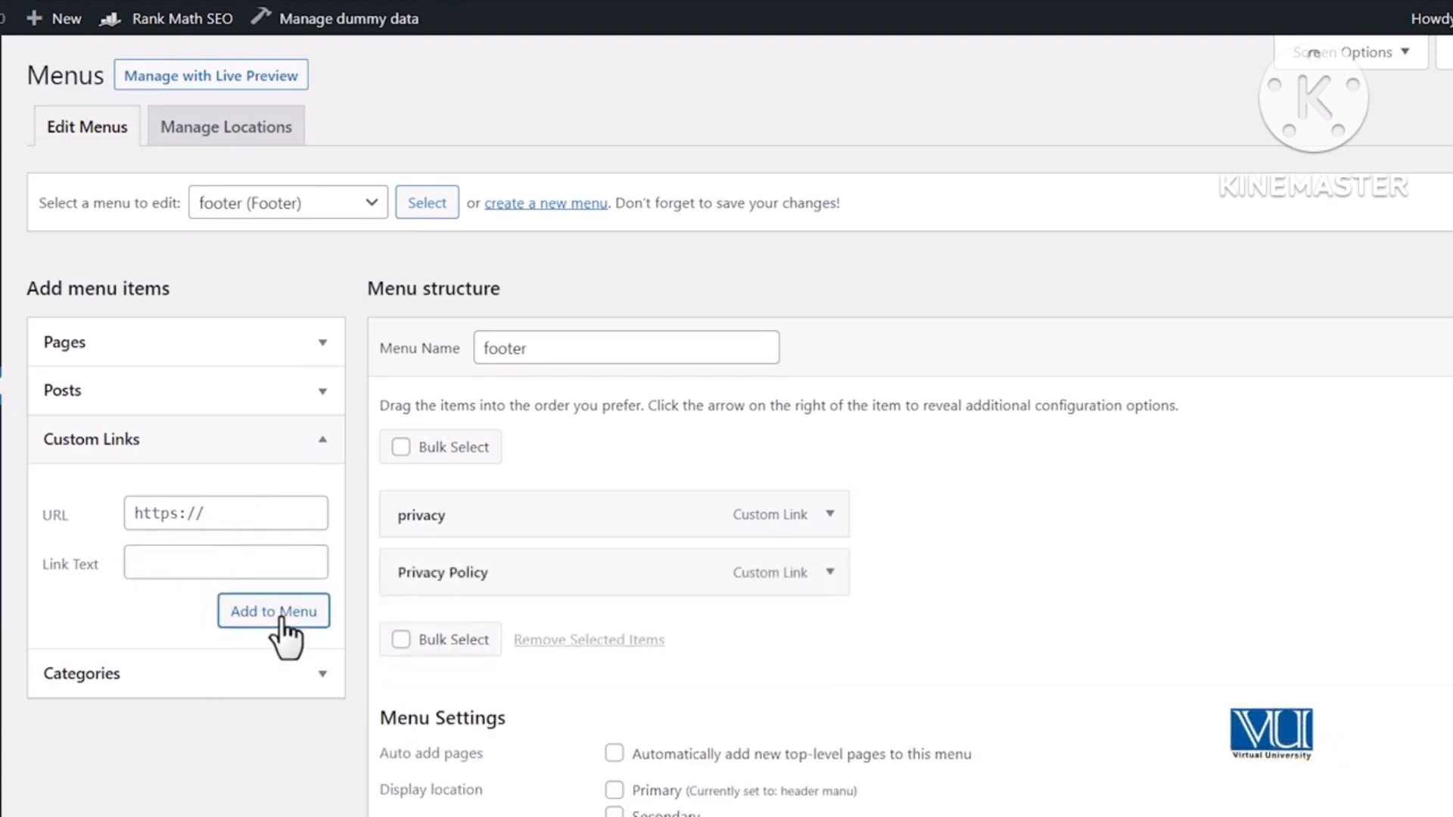
- Change the existing privacy item's URL to point to the contact-us page
{"action": "left_click", "coordinate": [821, 516]}
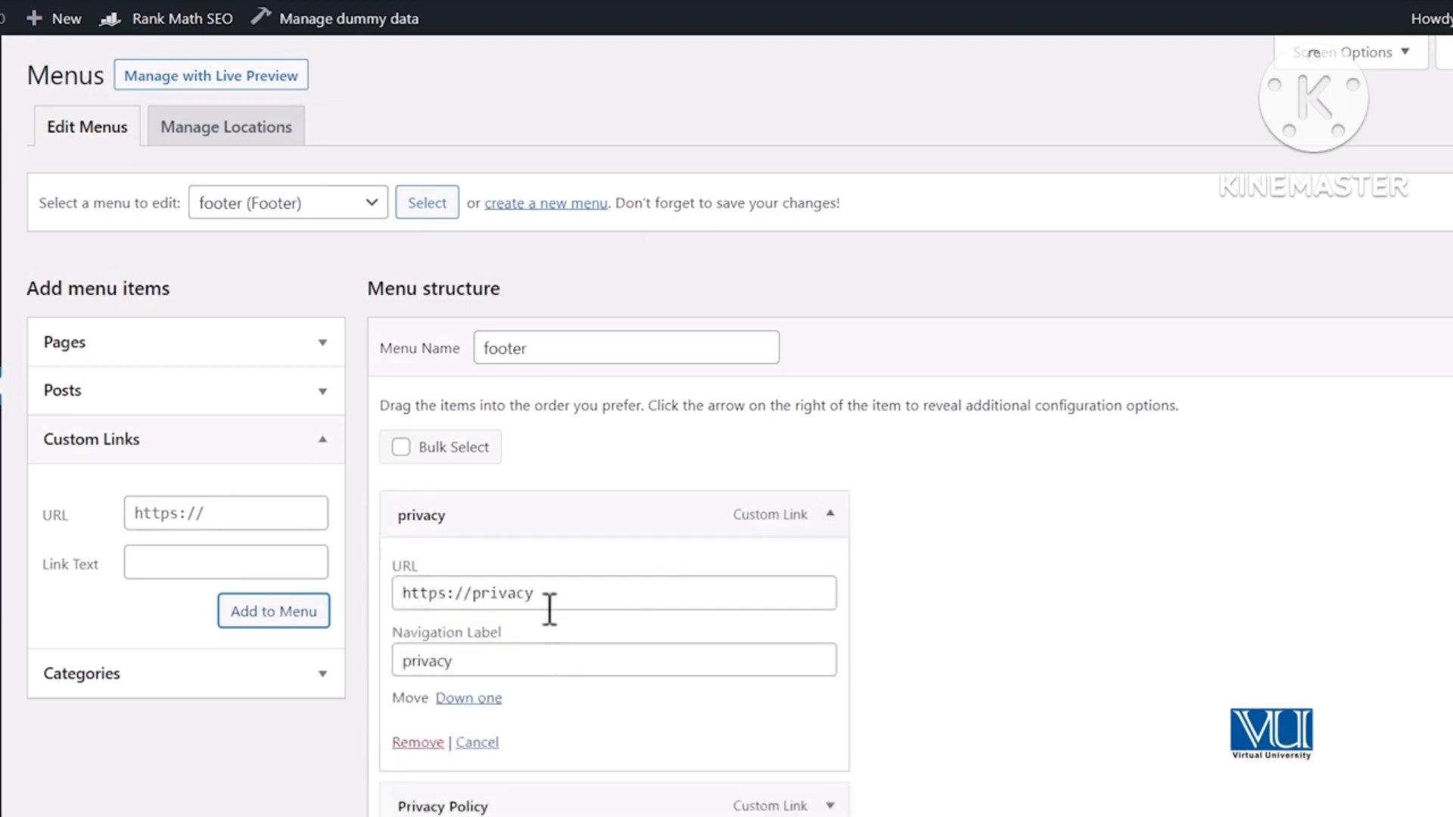
{"action": "left_click_drag", "start_coordinate": [469, 595], "coordinate": [618, 593]}
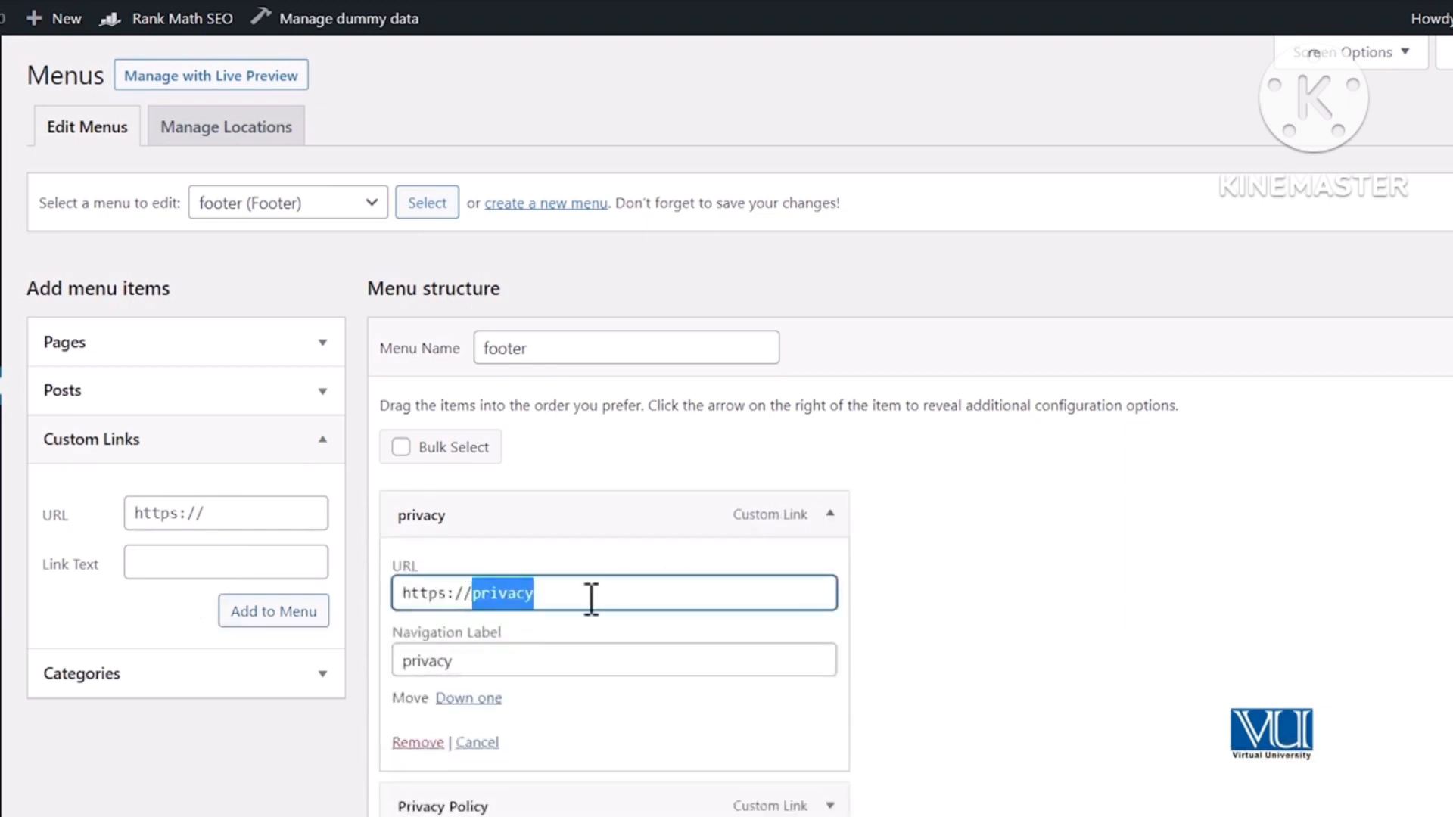
{"action": "key", "text": "ctrl+a"}
{"action": "type", "text": "https://digifishing.com/privacy-policy-2/"}
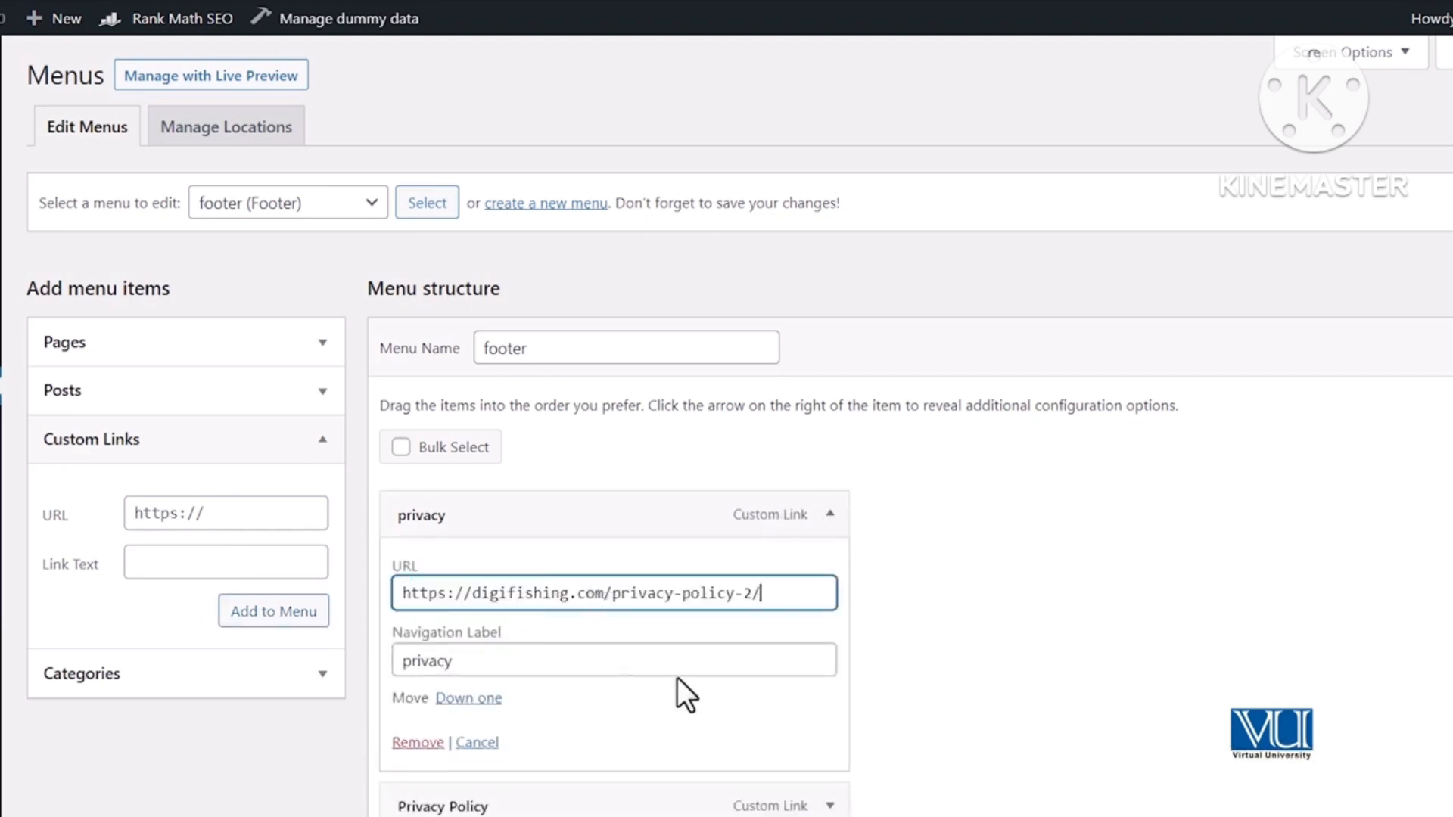
{"action": "key", "text": "Left"}
{"action": "key", "text": "BackSpace"}
{"action": "key", "text": "BackSpace"}
{"action": "key", "text": "BackSpace"}
{"action": "key", "text": "BackSpace"}
{"action": "key", "text": "BackSpace"}
{"action": "key", "text": "BackSpace"}
{"action": "key", "text": "BackSpace"}
{"action": "key", "text": "BackSpace"}
{"action": "key", "text": "BackSpace"}
{"action": "key", "text": "BackSpace"}
{"action": "key", "text": "BackSpace"}
{"action": "key", "text": "BackSpace"}
{"action": "key", "text": "BackSpace"}
{"action": "key", "text": "BackSpace"}
{"action": "key", "text": "BackSpace"}
{"action": "key", "text": "BackSpace"}
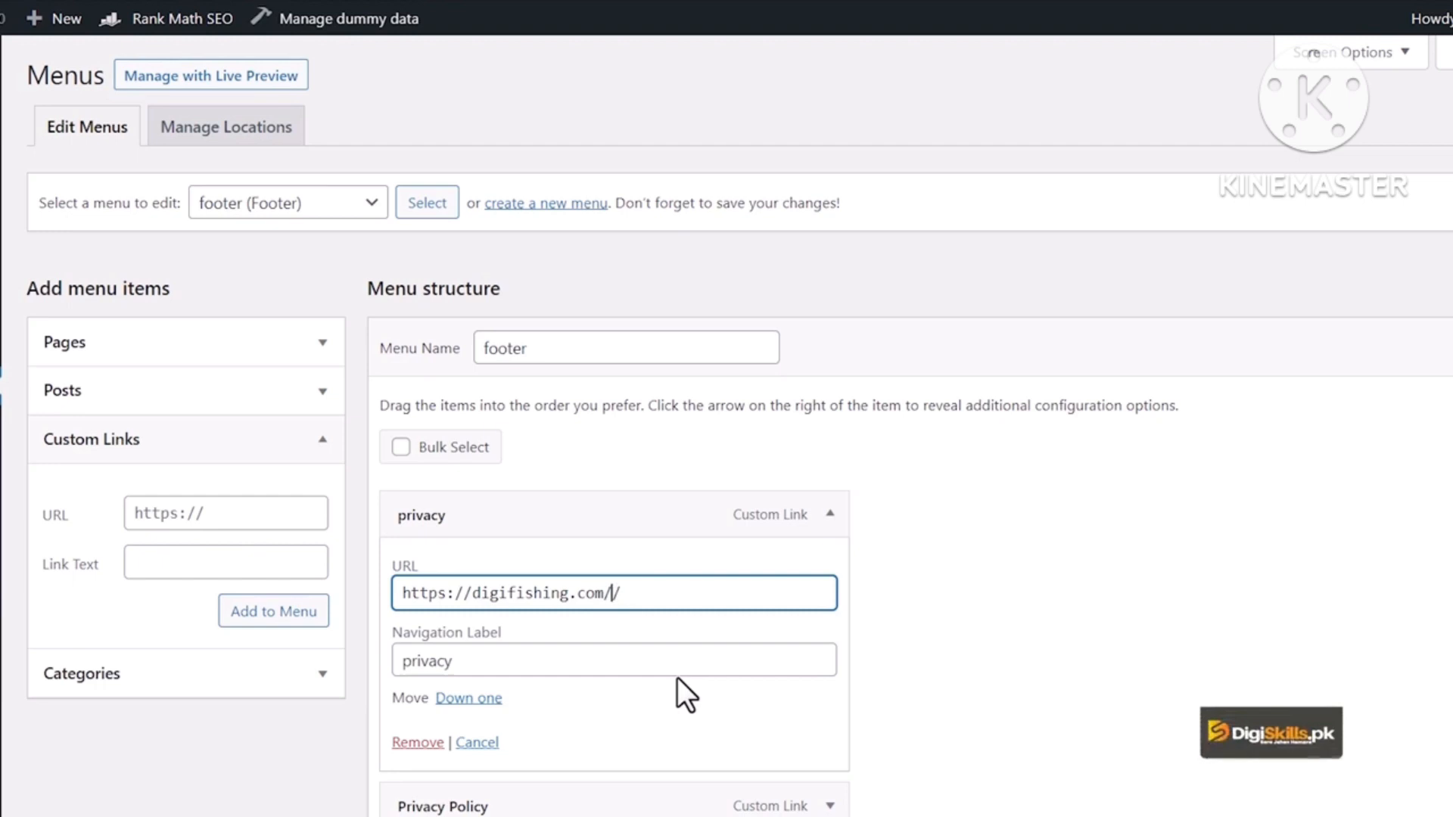
{"action": "type", "text": "contact-us"}
- Relabel that item 'Contact Us' and save the footer menu
{"action": "double_click", "coordinate": [662, 659]}
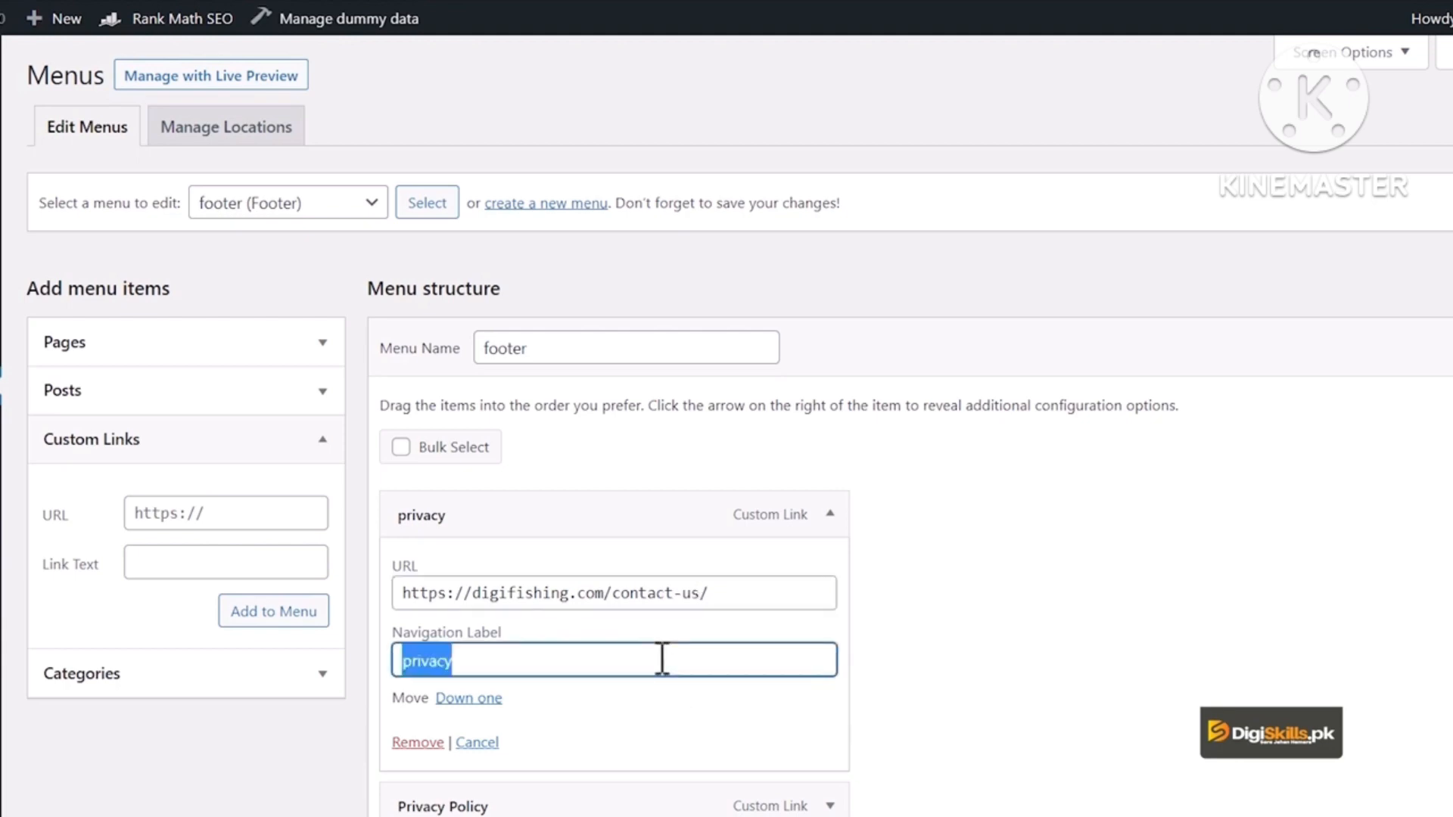
{"action": "type", "text": "Contact U"}
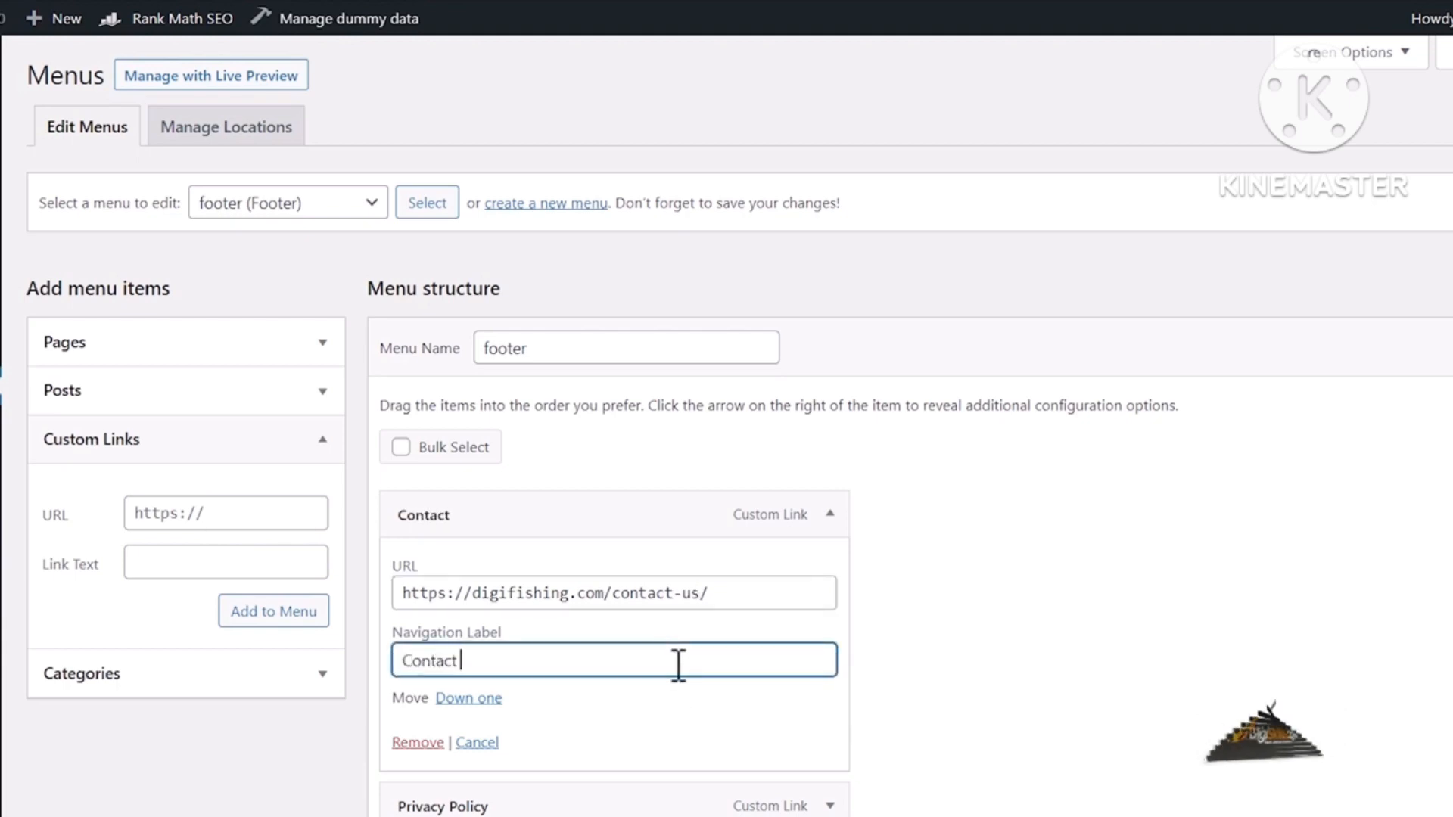
{"action": "type", "text": "s"}
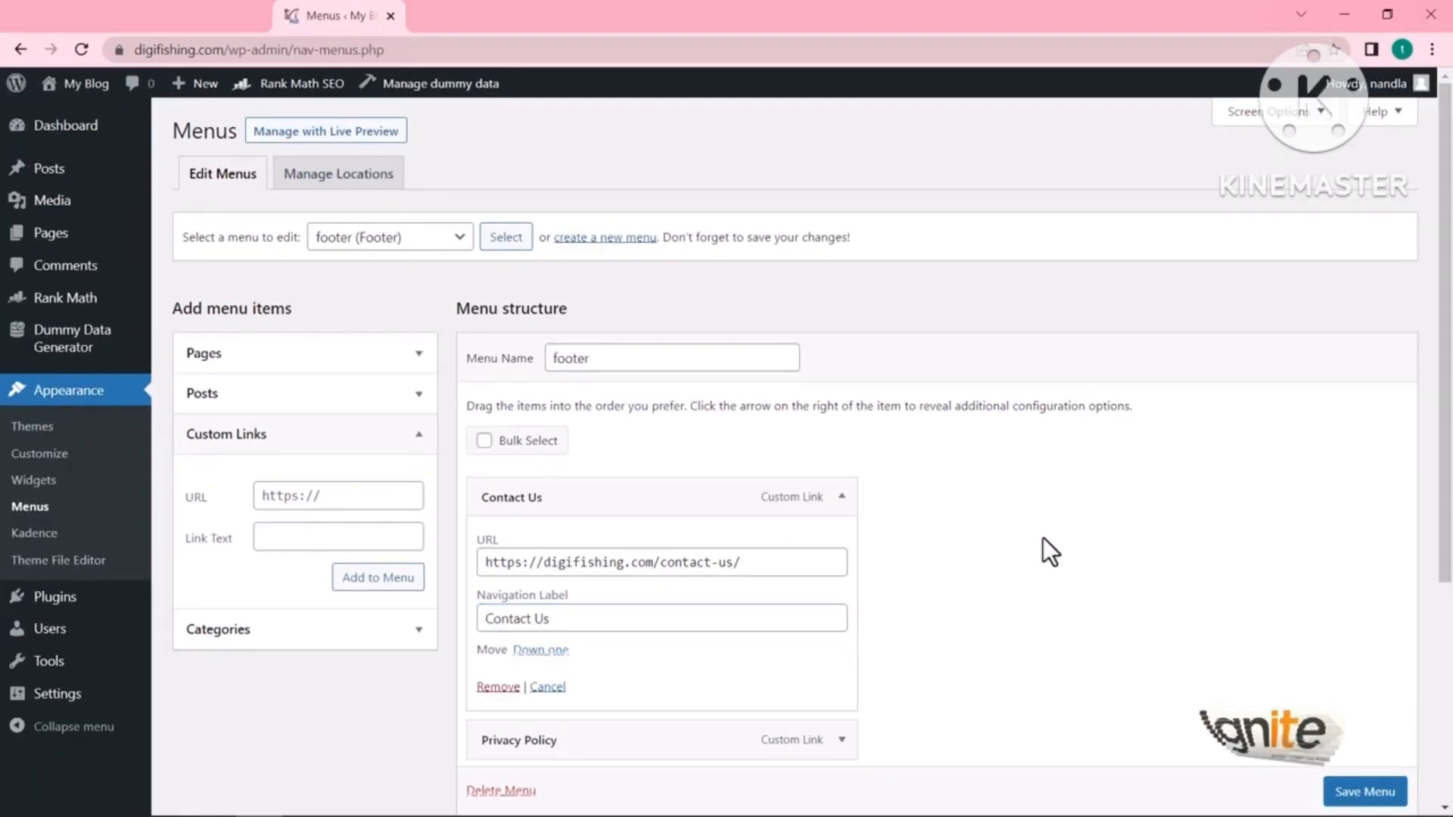
{"action": "scroll", "coordinate": [1120, 621], "scroll_direction": "down", "scroll_amount": 1}
{"action": "scroll", "coordinate": [1088, 572], "scroll_direction": "down", "scroll_amount": 4}
{"action": "left_click", "coordinate": [1365, 710]}
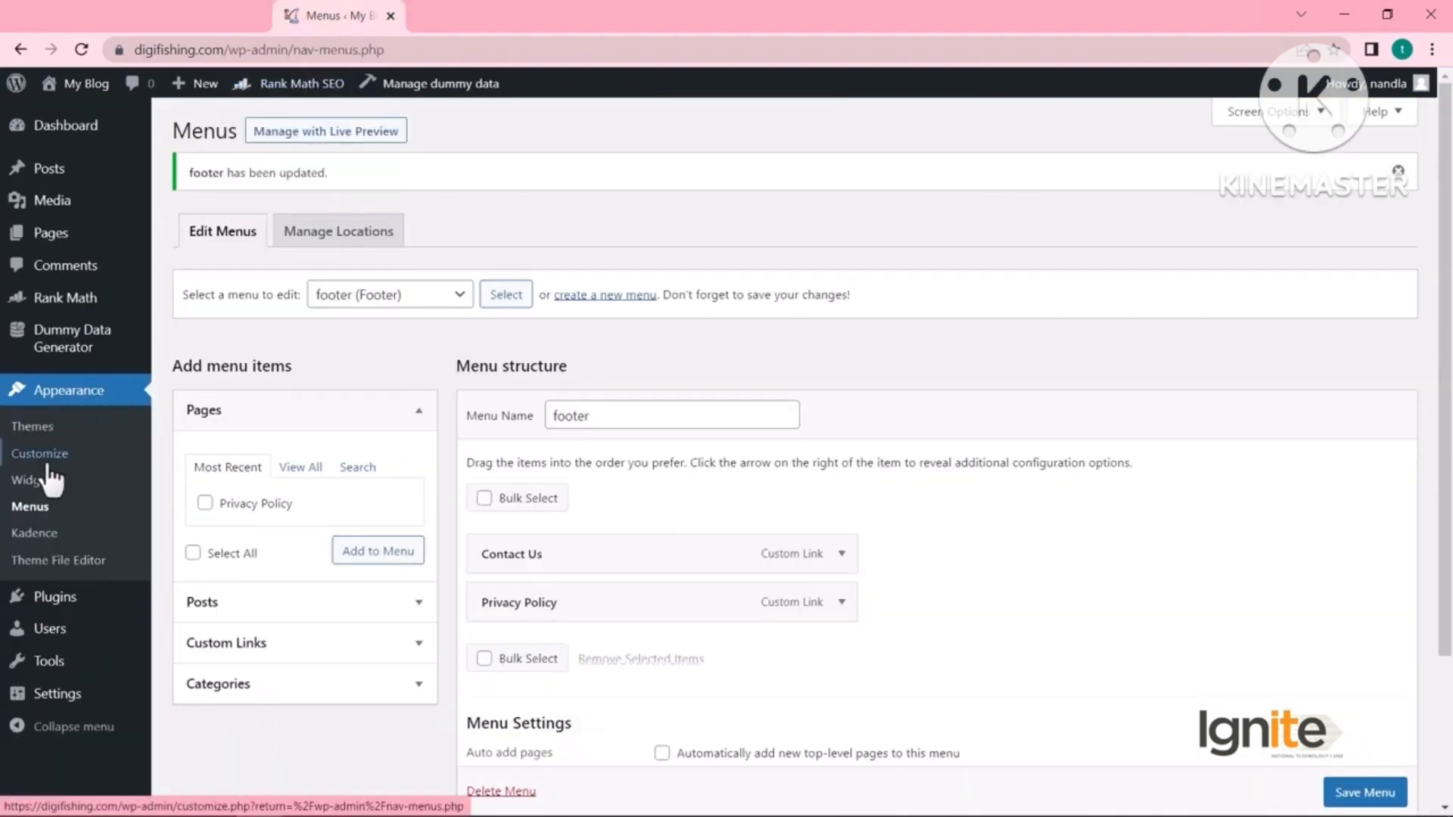
- Delete {theme-credit} from the footer copyright text, leaving '{copyright} {year} {site-title}', and publish
{"action": "left_click", "coordinate": [43, 455]}
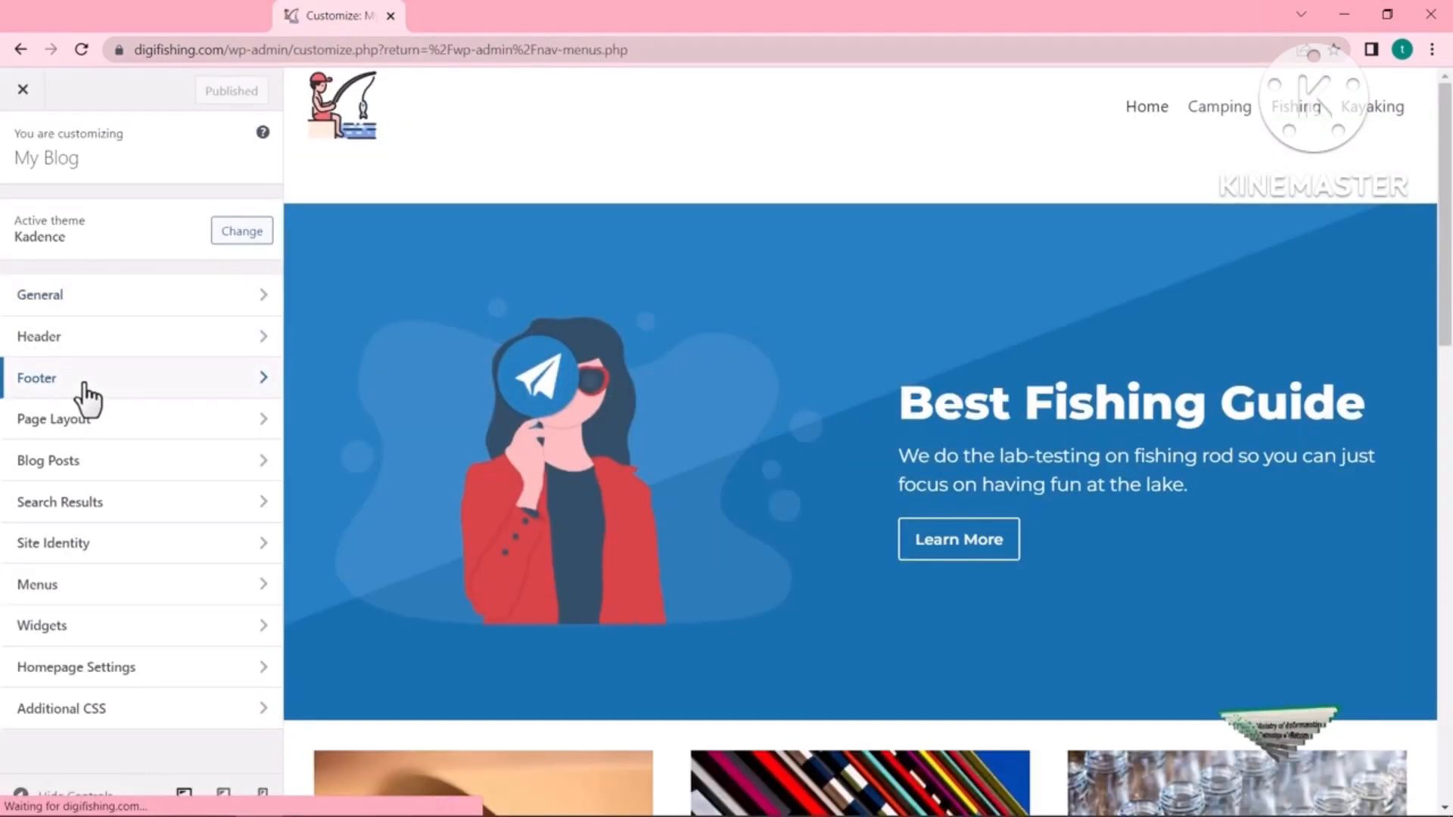
{"action": "left_click", "coordinate": [112, 383]}
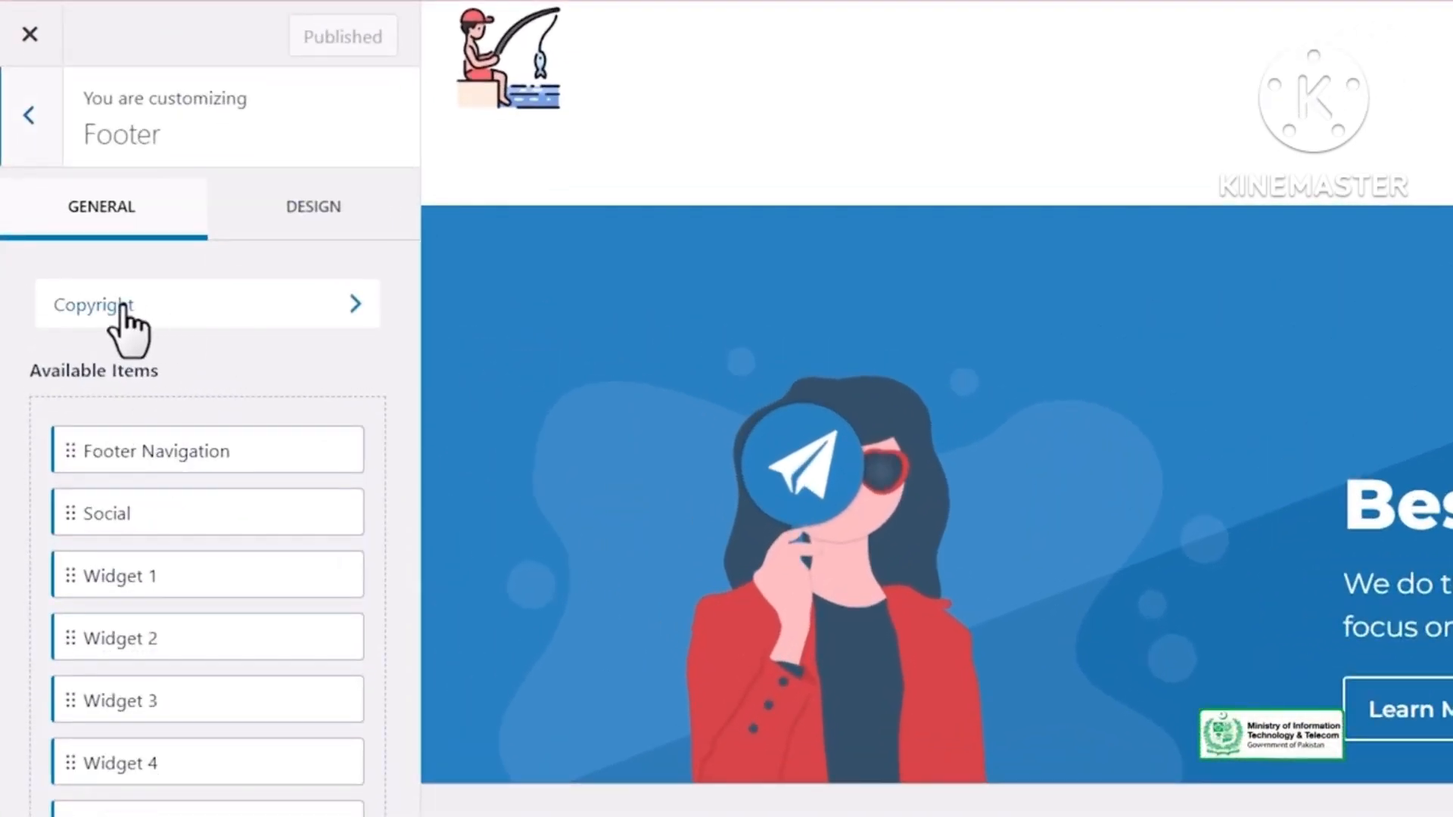
{"action": "left_click", "coordinate": [208, 310]}
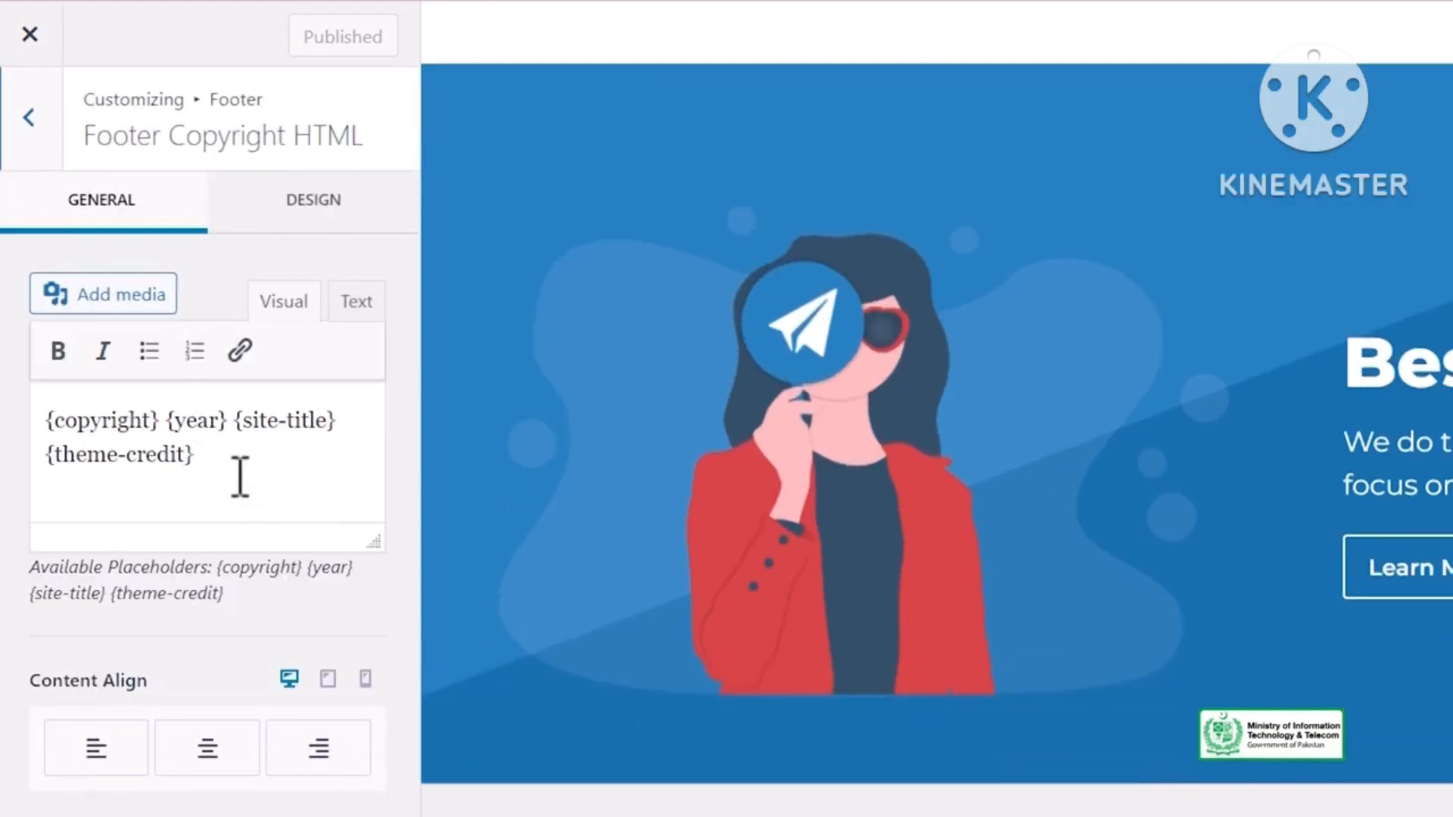
{"action": "left_click_drag", "start_coordinate": [214, 460], "coordinate": [50, 456]}
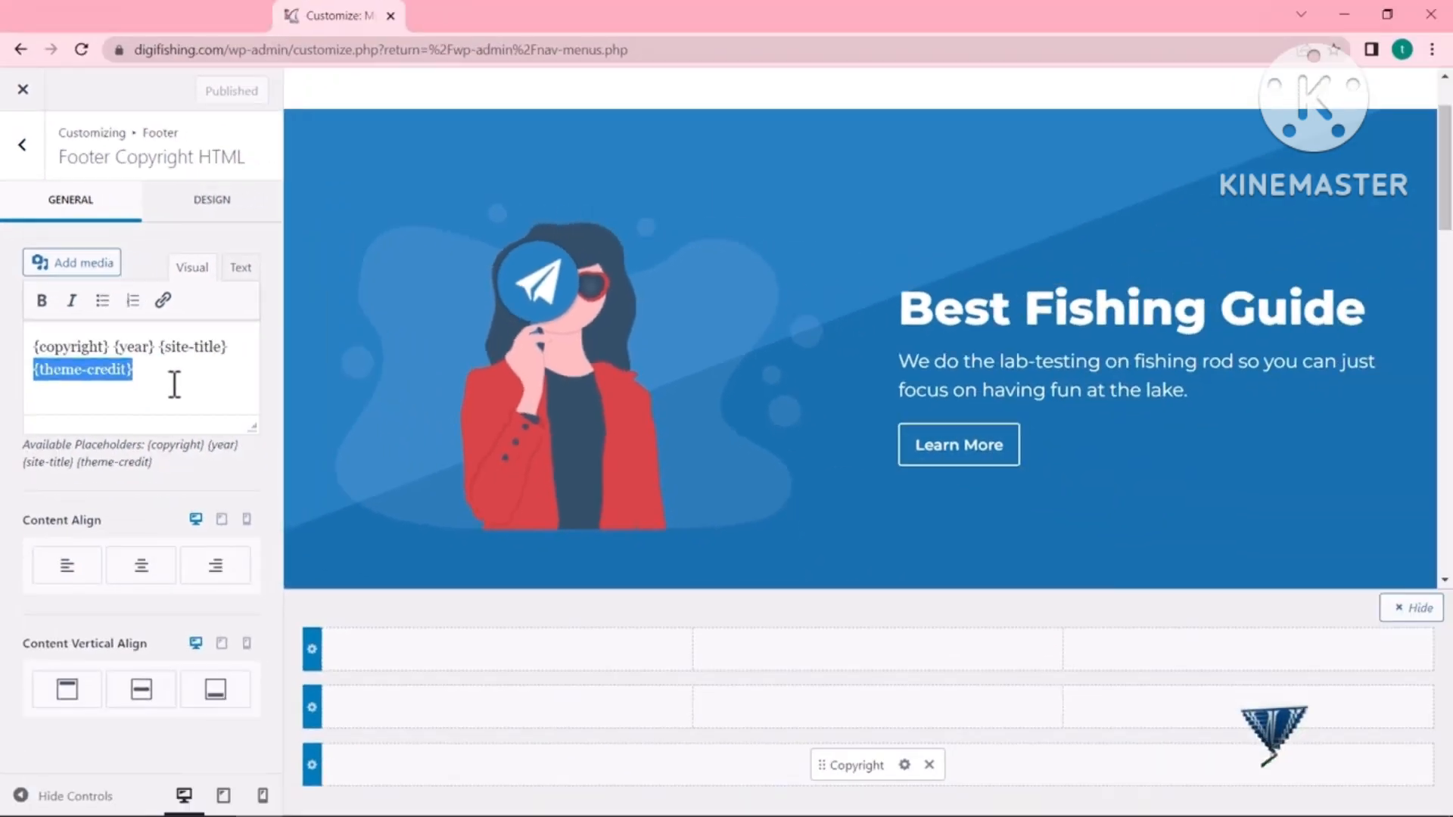
{"action": "key", "text": "BackSpace"}
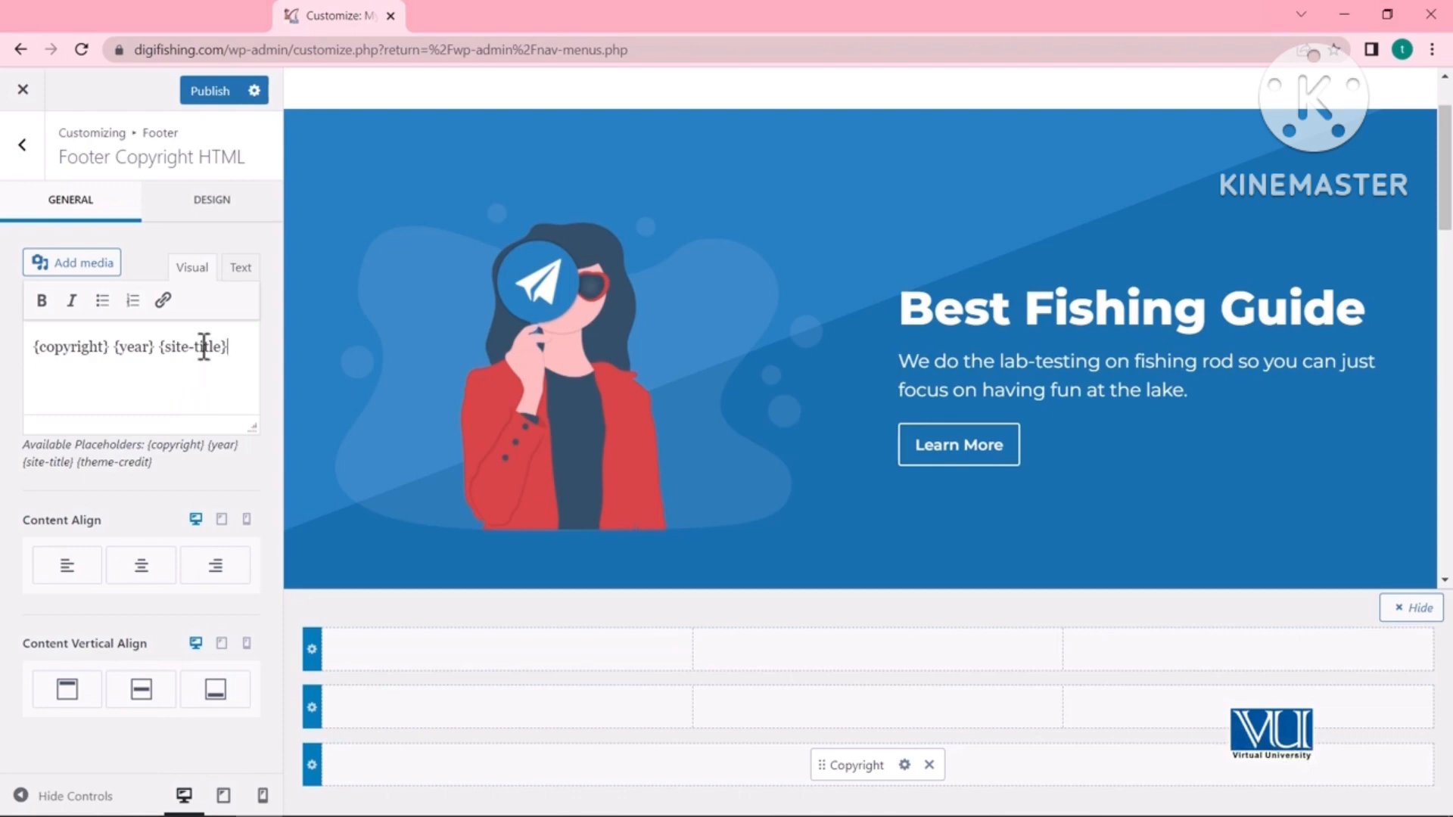
{"action": "left_click", "coordinate": [210, 92]}
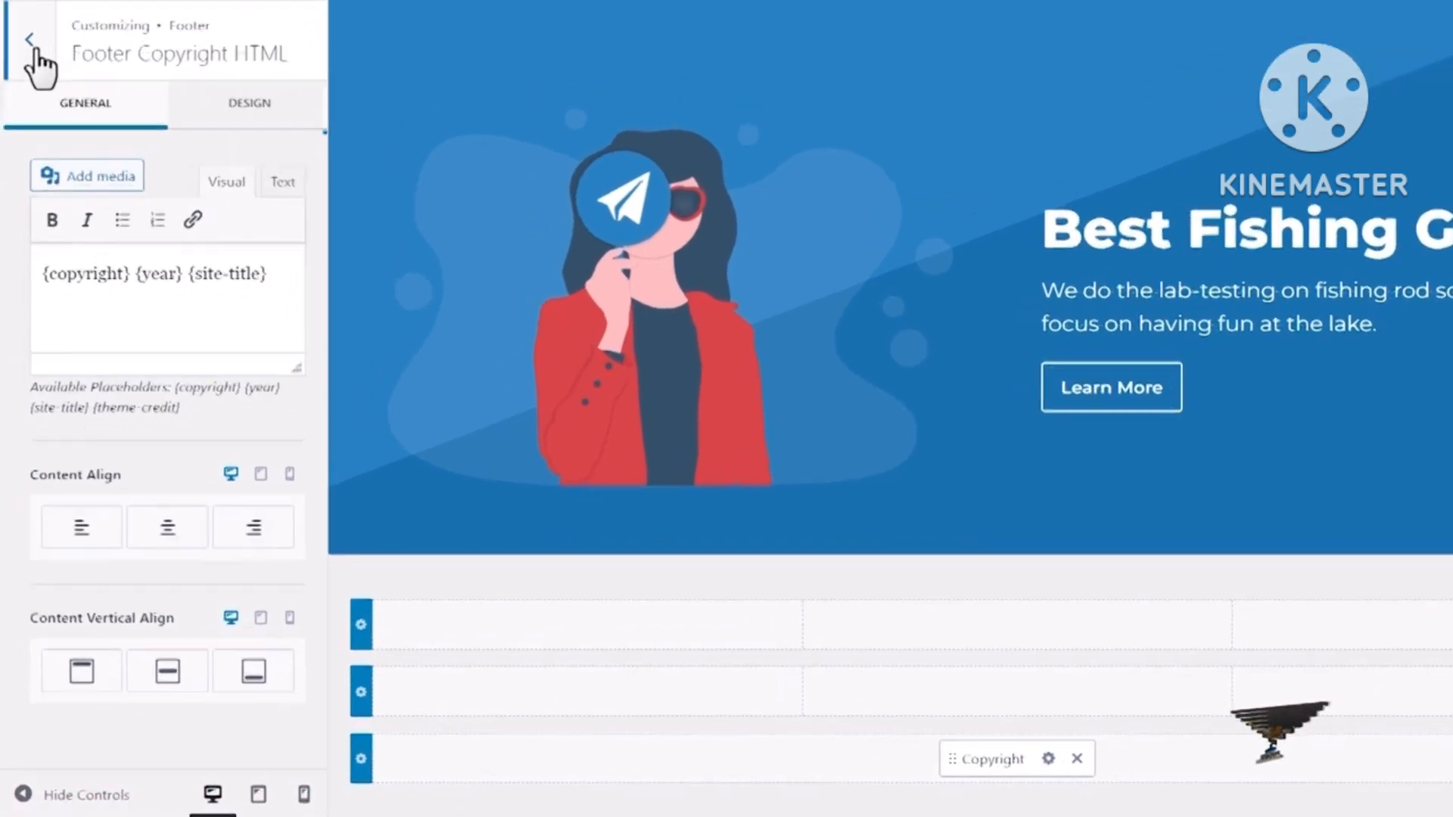
{"action": "left_click", "coordinate": [34, 52]}
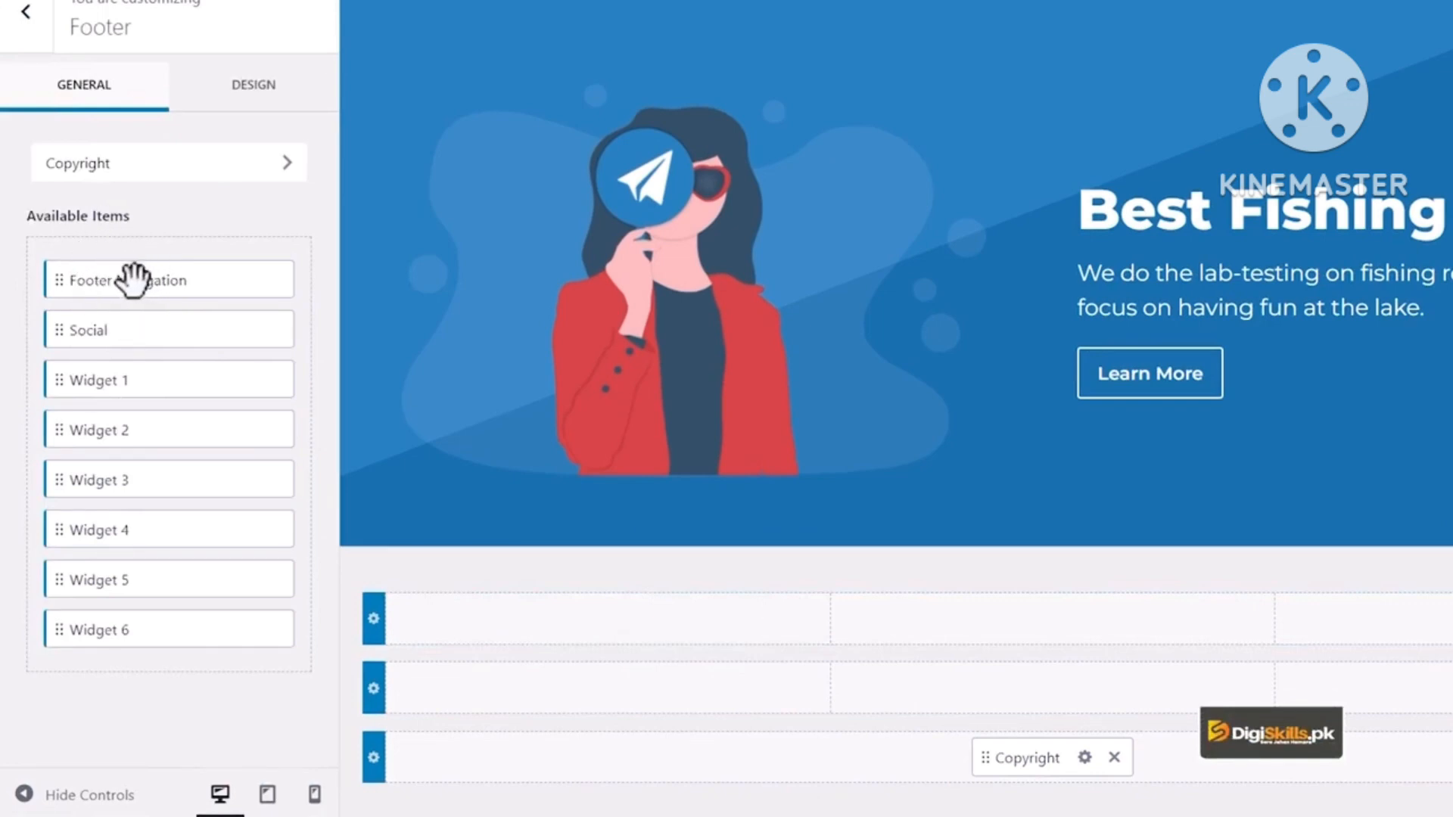
- Place Footer Navigation in the middle footer row, then reload to confirm the Contact Us and Privacy Policy links
{"action": "left_click_drag", "start_coordinate": [132, 280], "coordinate": [1042, 698]}
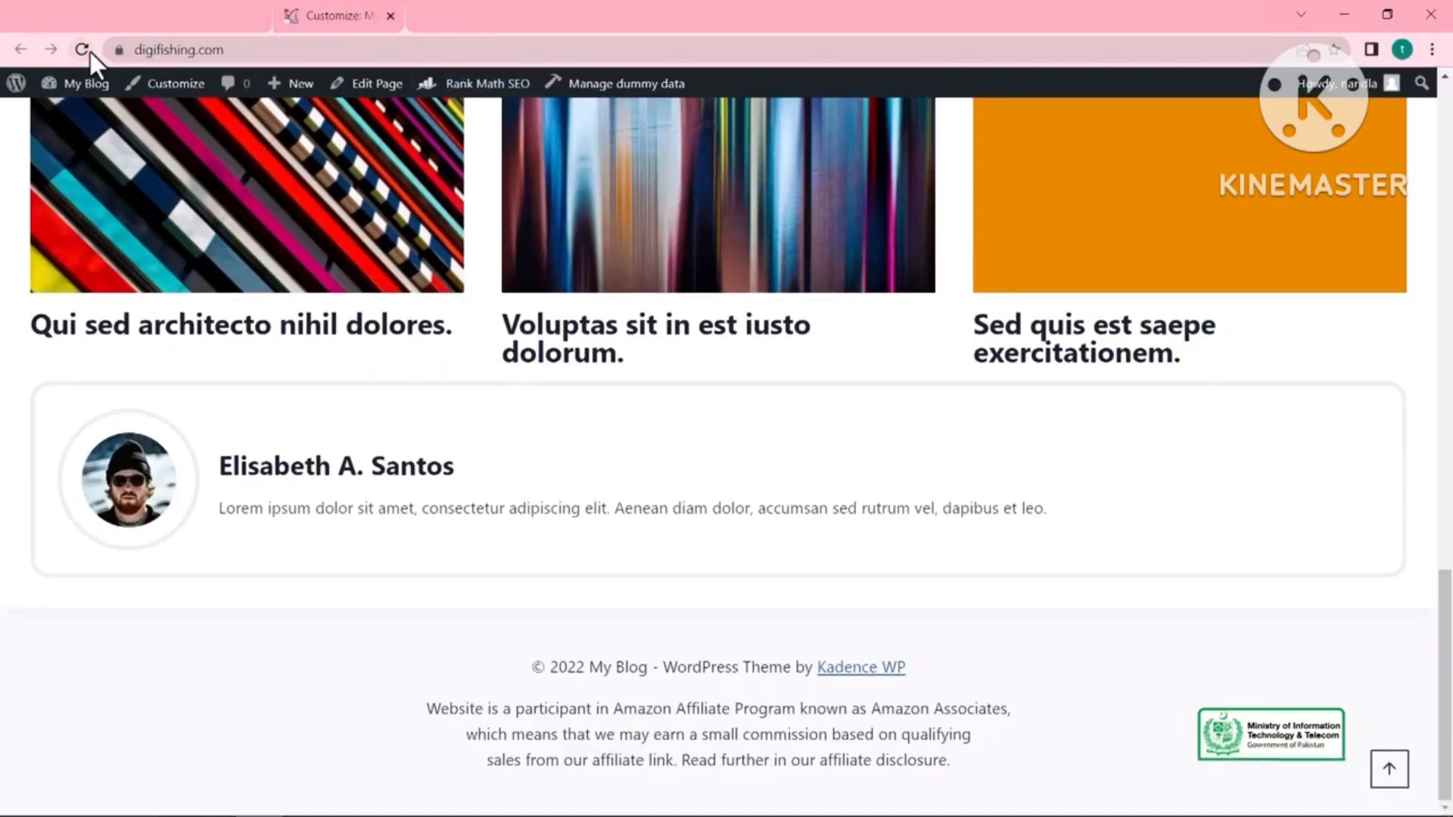
{"action": "left_click", "coordinate": [88, 51]}
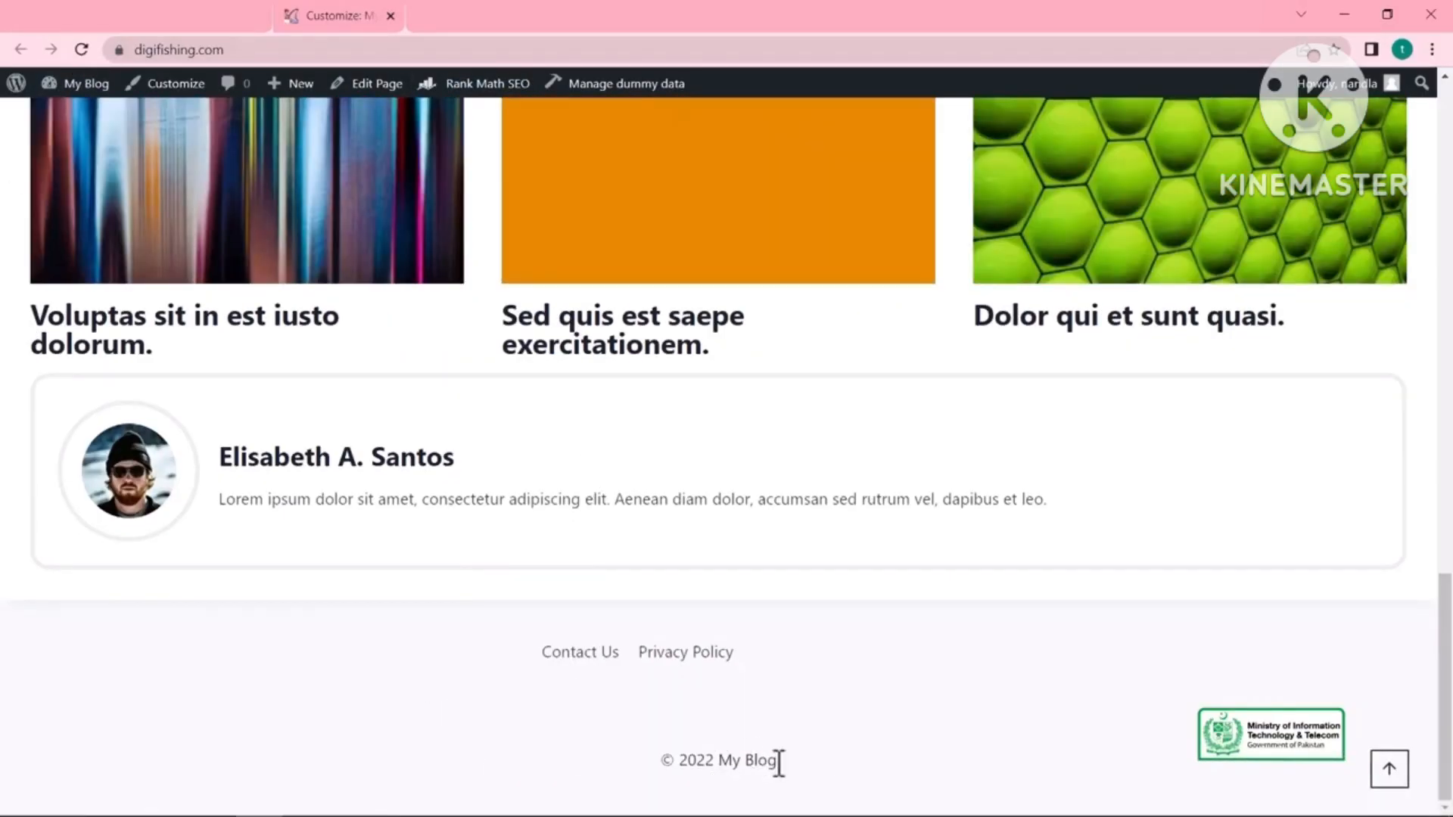
{"action": "left_click_drag", "start_coordinate": [808, 757], "coordinate": [696, 757]}
{"action": "left_click", "coordinate": [691, 757]}
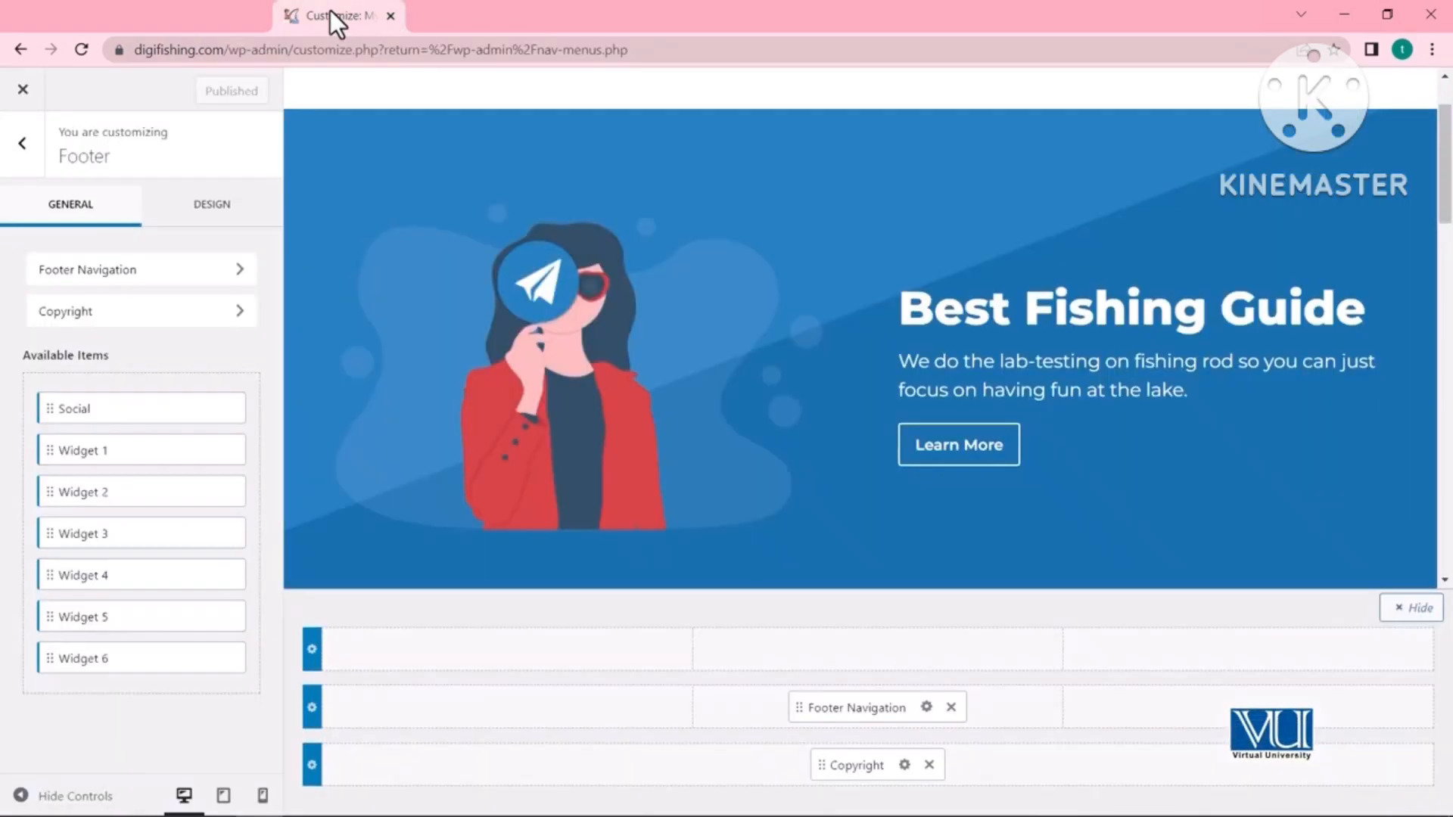
{"action": "left_click", "coordinate": [23, 144]}
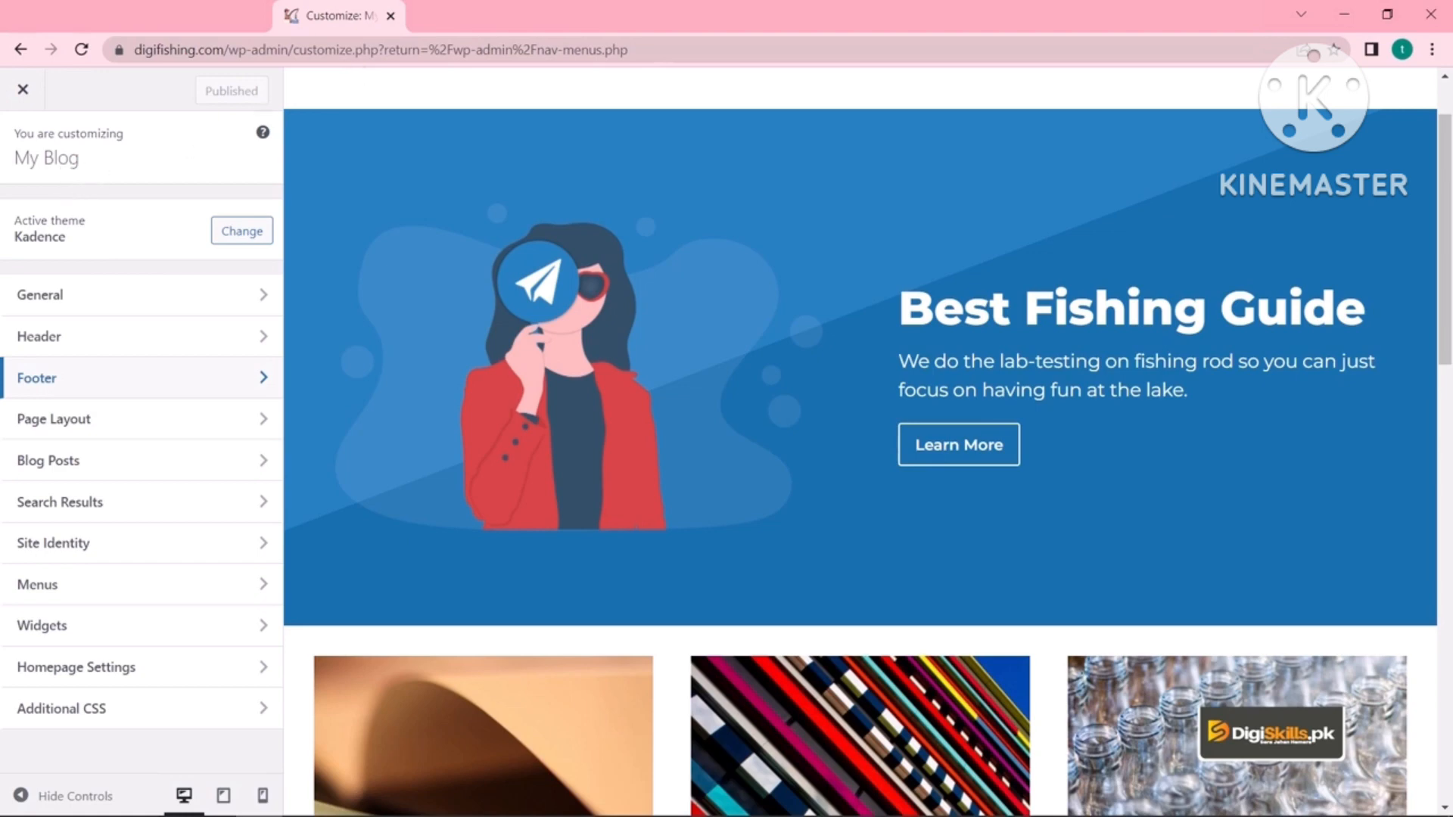
- Paste the Amazon affiliate disclosure under the copyright line, change 'Website' to 'DigiFishing', and check the footer
{"action": "left_click", "coordinate": [134, 376]}
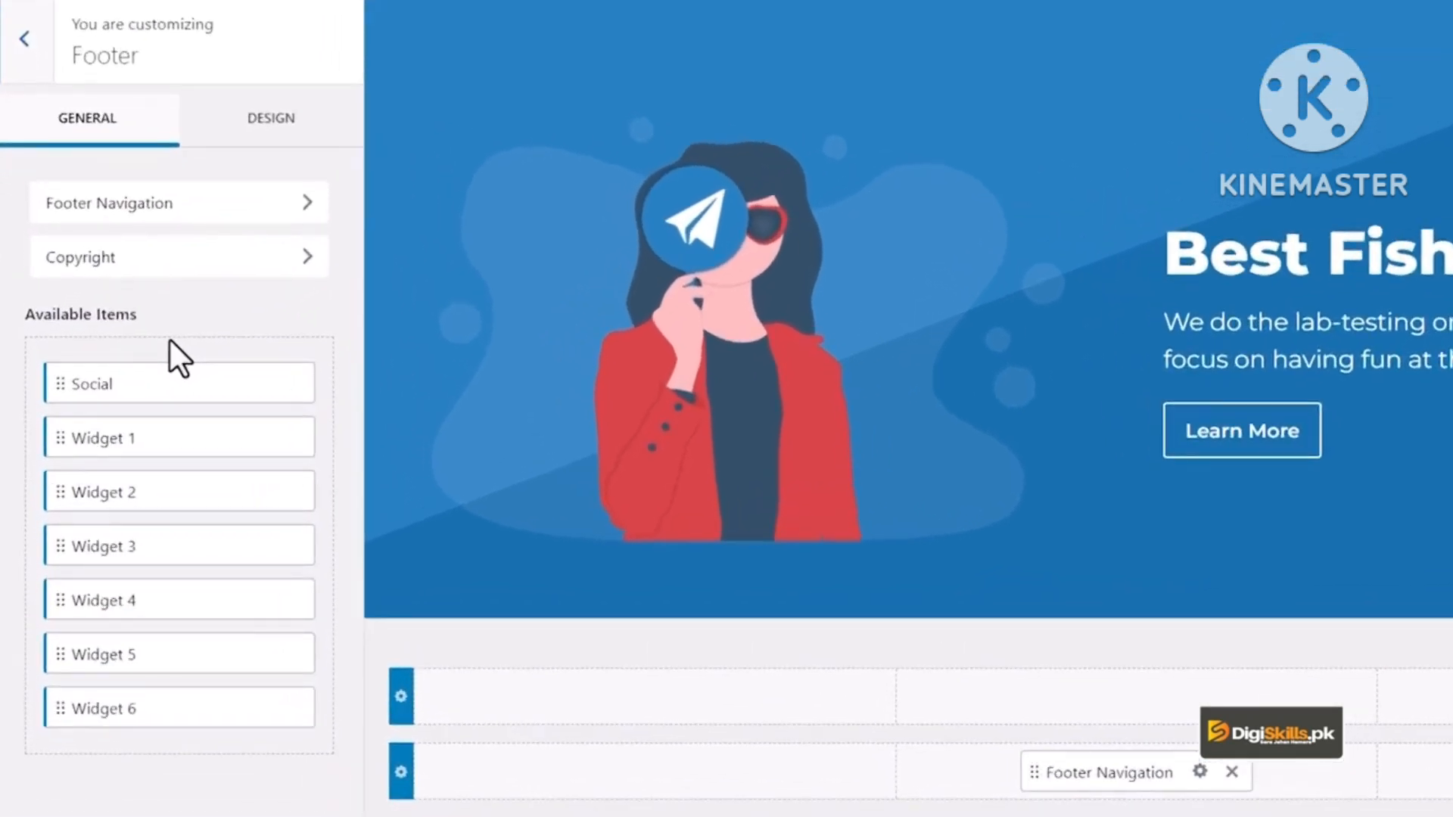
{"action": "left_click", "coordinate": [136, 259]}
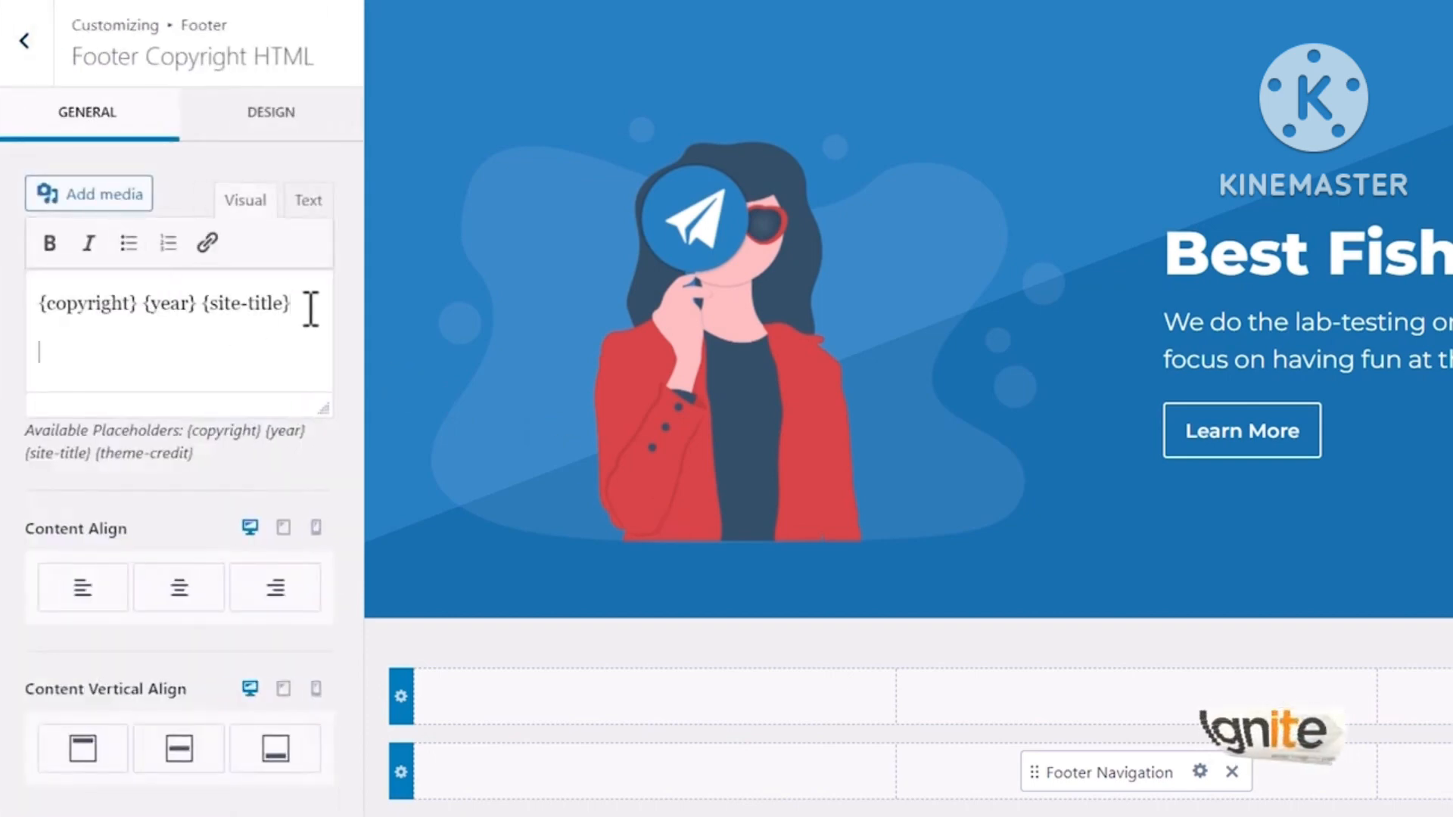
{"action": "key", "text": "ctrl+v"}
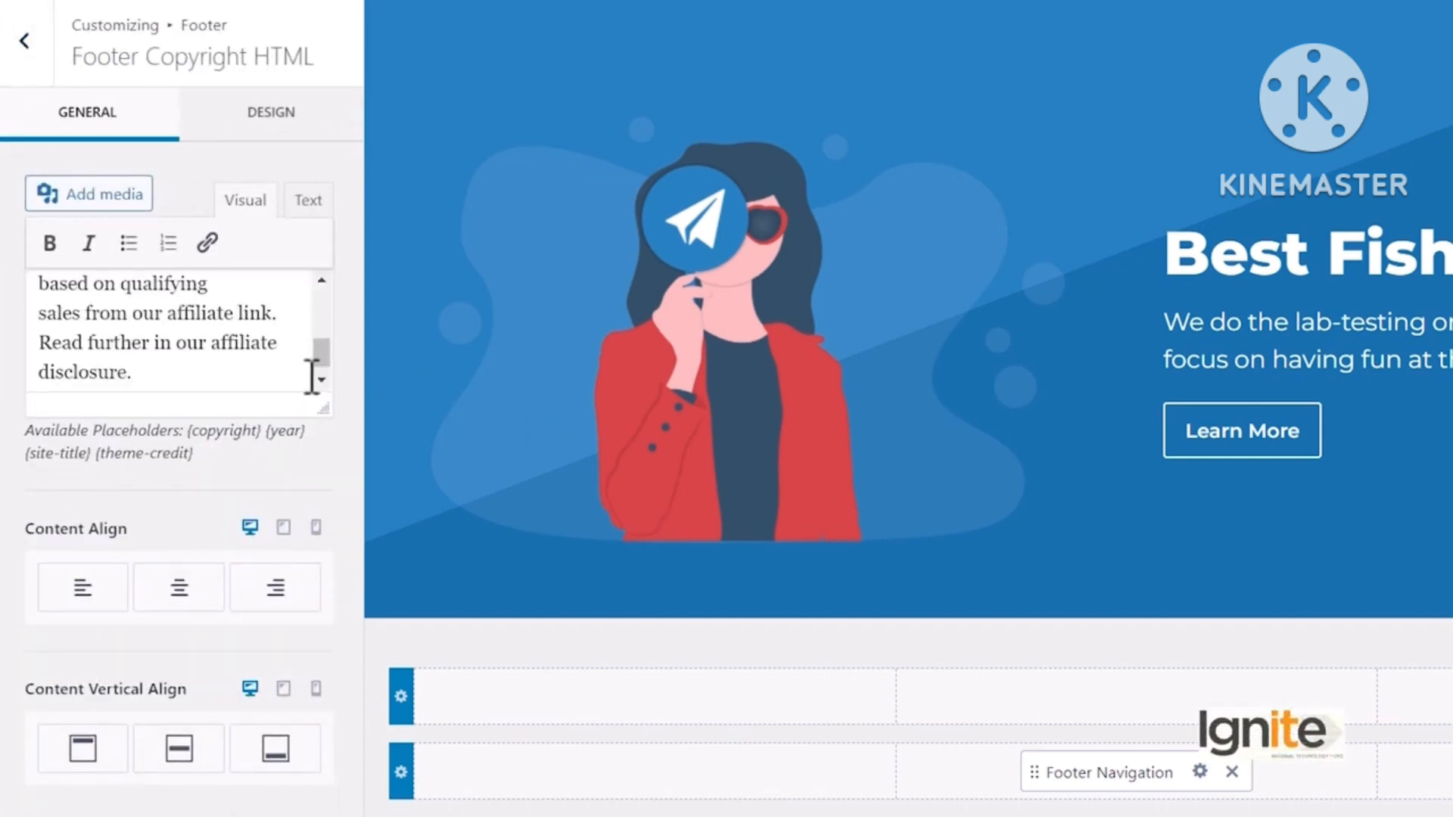
{"action": "left_click_drag", "start_coordinate": [324, 358], "coordinate": [319, 312]}
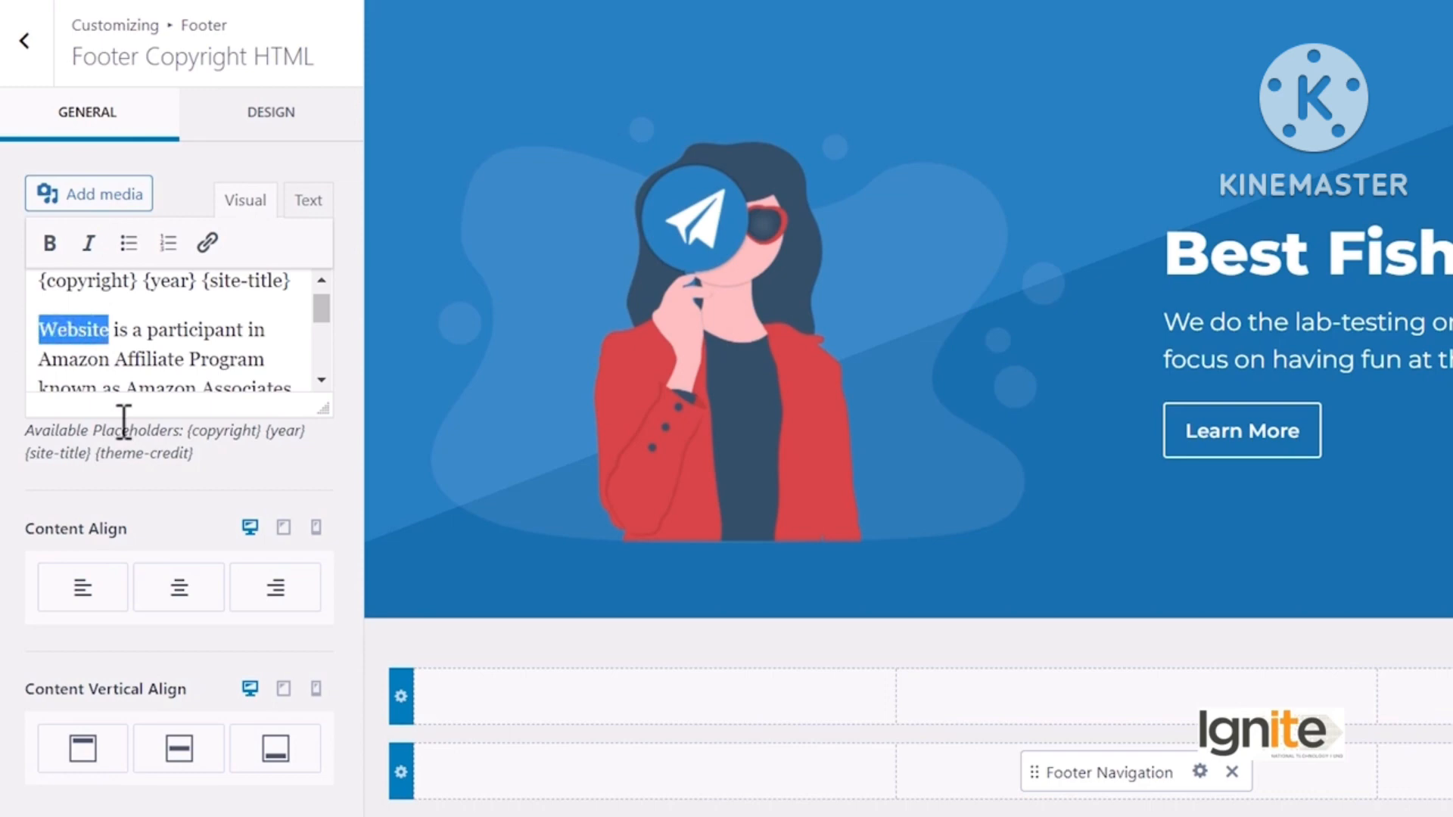
{"action": "type", "text": "Digi"}
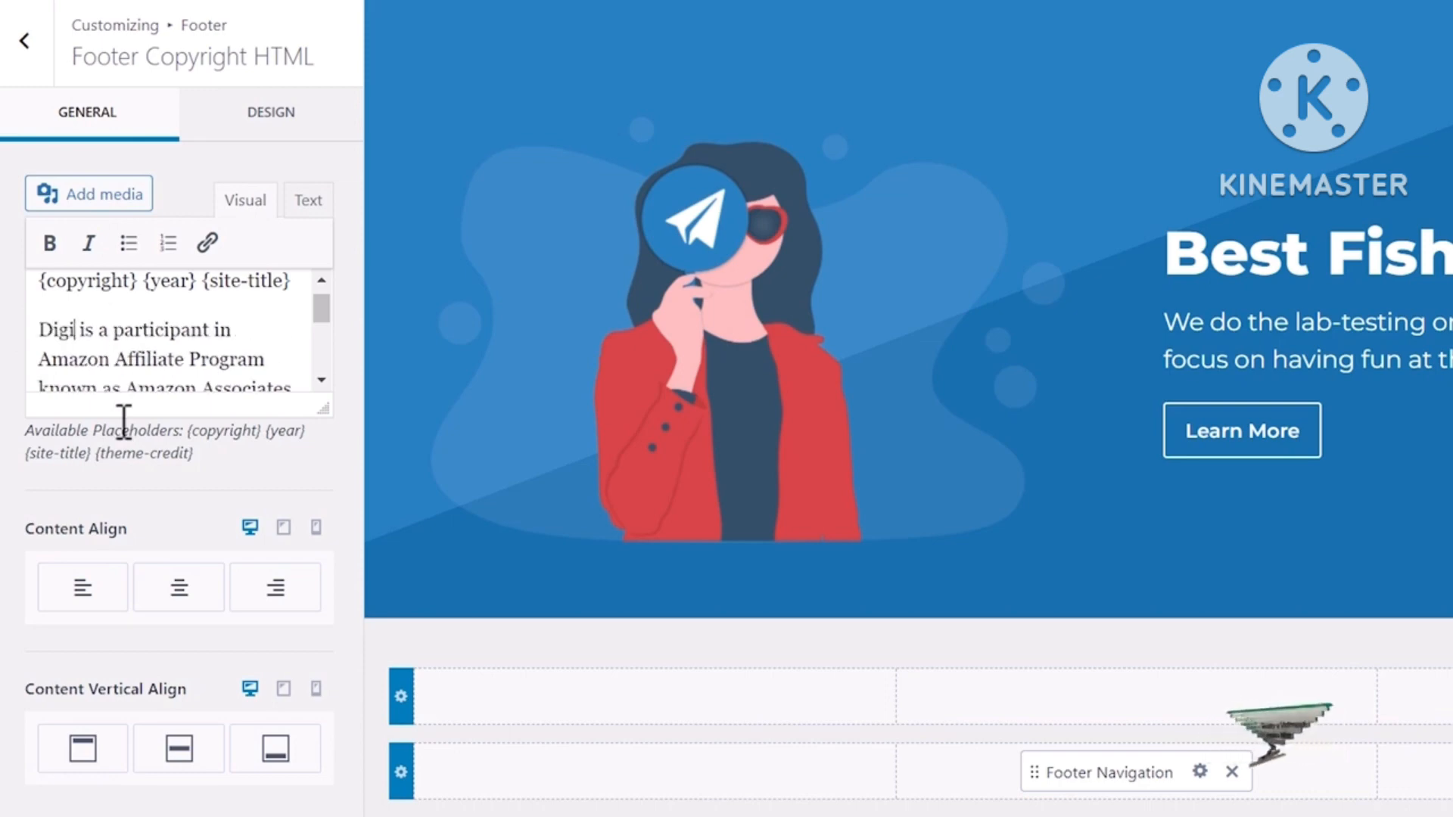
{"action": "type", "text": "Fishing"}
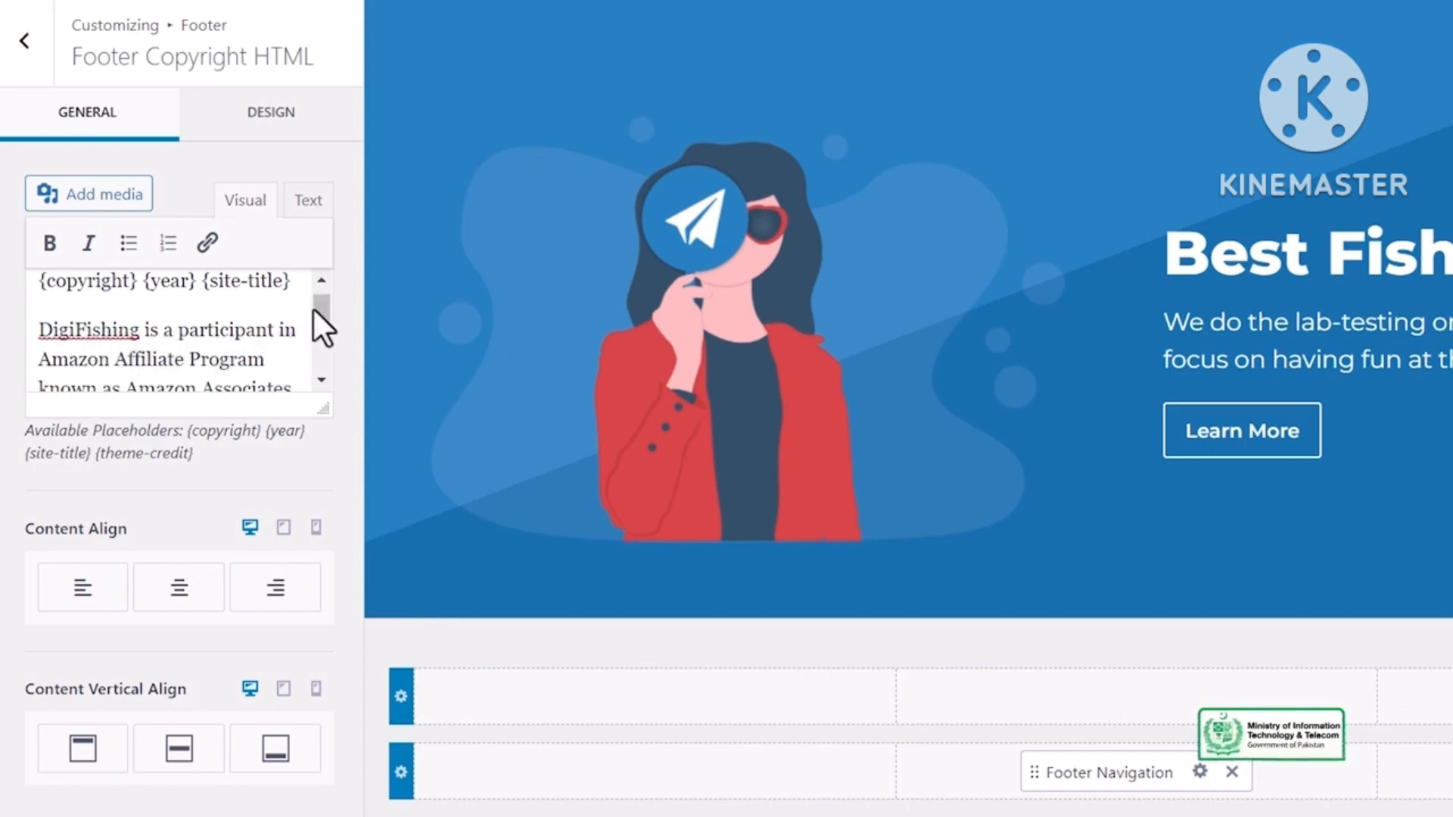
{"action": "left_click_drag", "start_coordinate": [314, 309], "coordinate": [325, 344]}
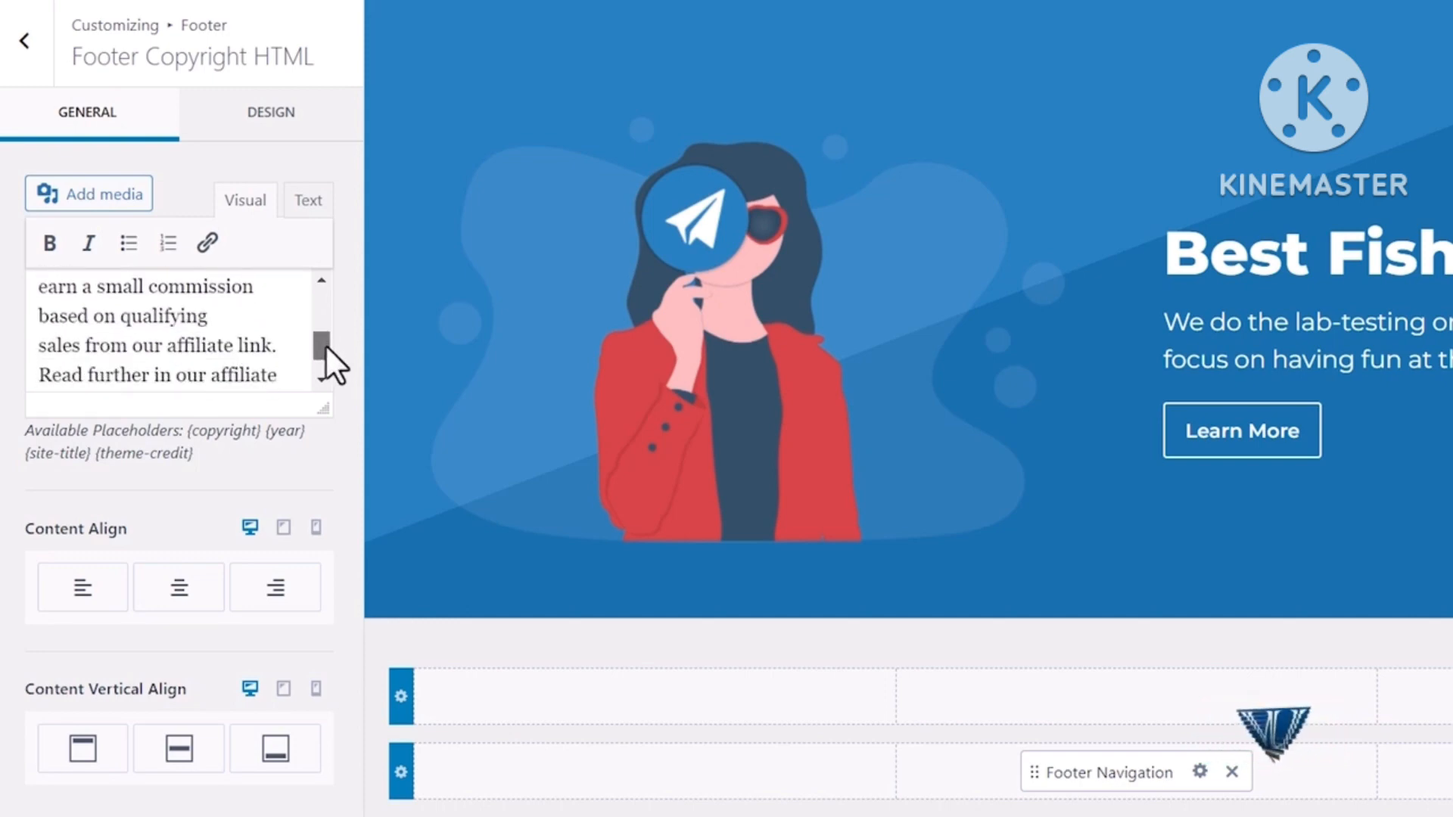
{"action": "left_click_drag", "start_coordinate": [325, 348], "coordinate": [325, 356]}
{"action": "left_click_drag", "start_coordinate": [324, 460], "coordinate": [329, 395]}
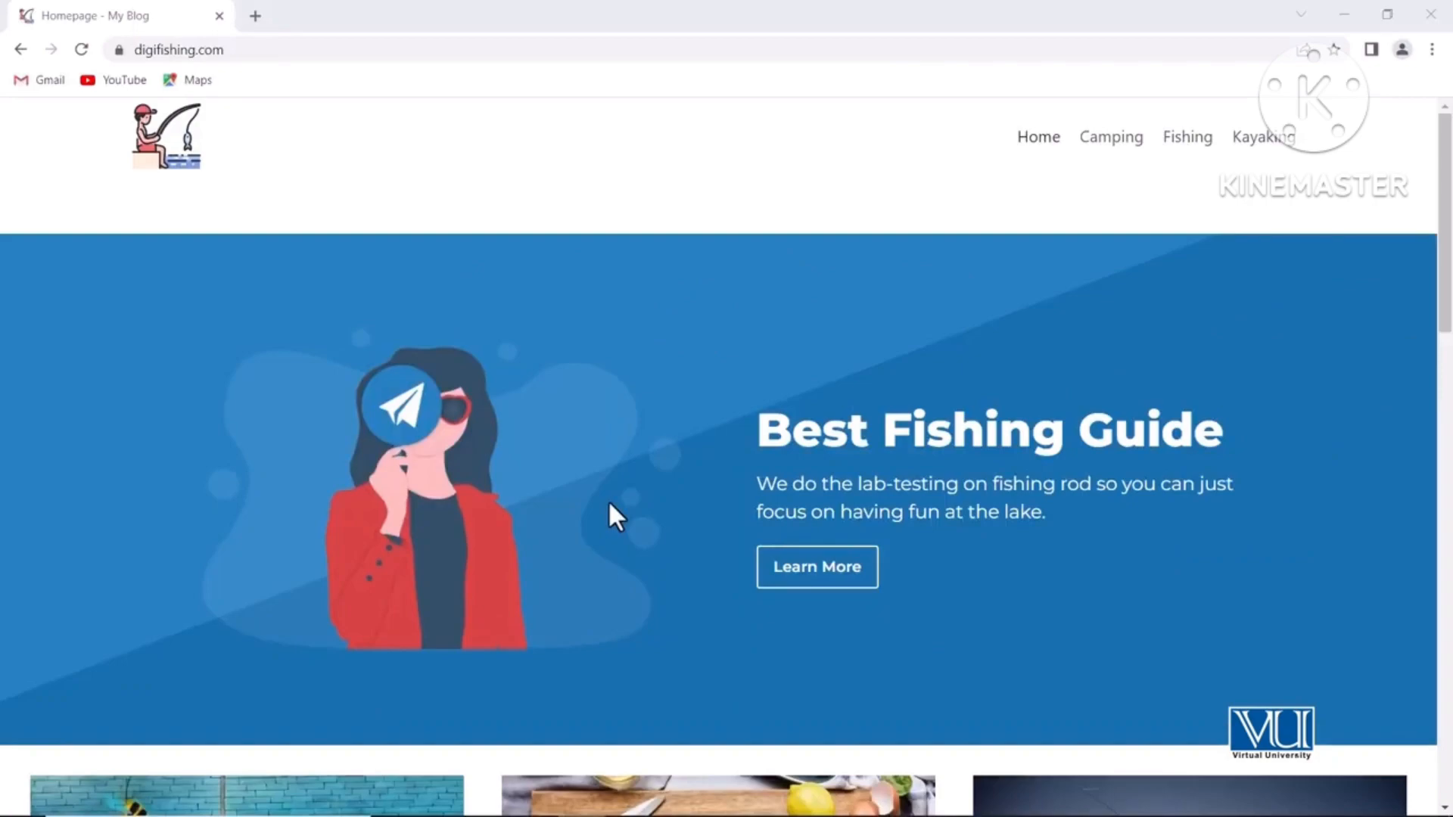
{"action": "scroll", "coordinate": [610, 506], "scroll_direction": "down", "scroll_amount": 6}
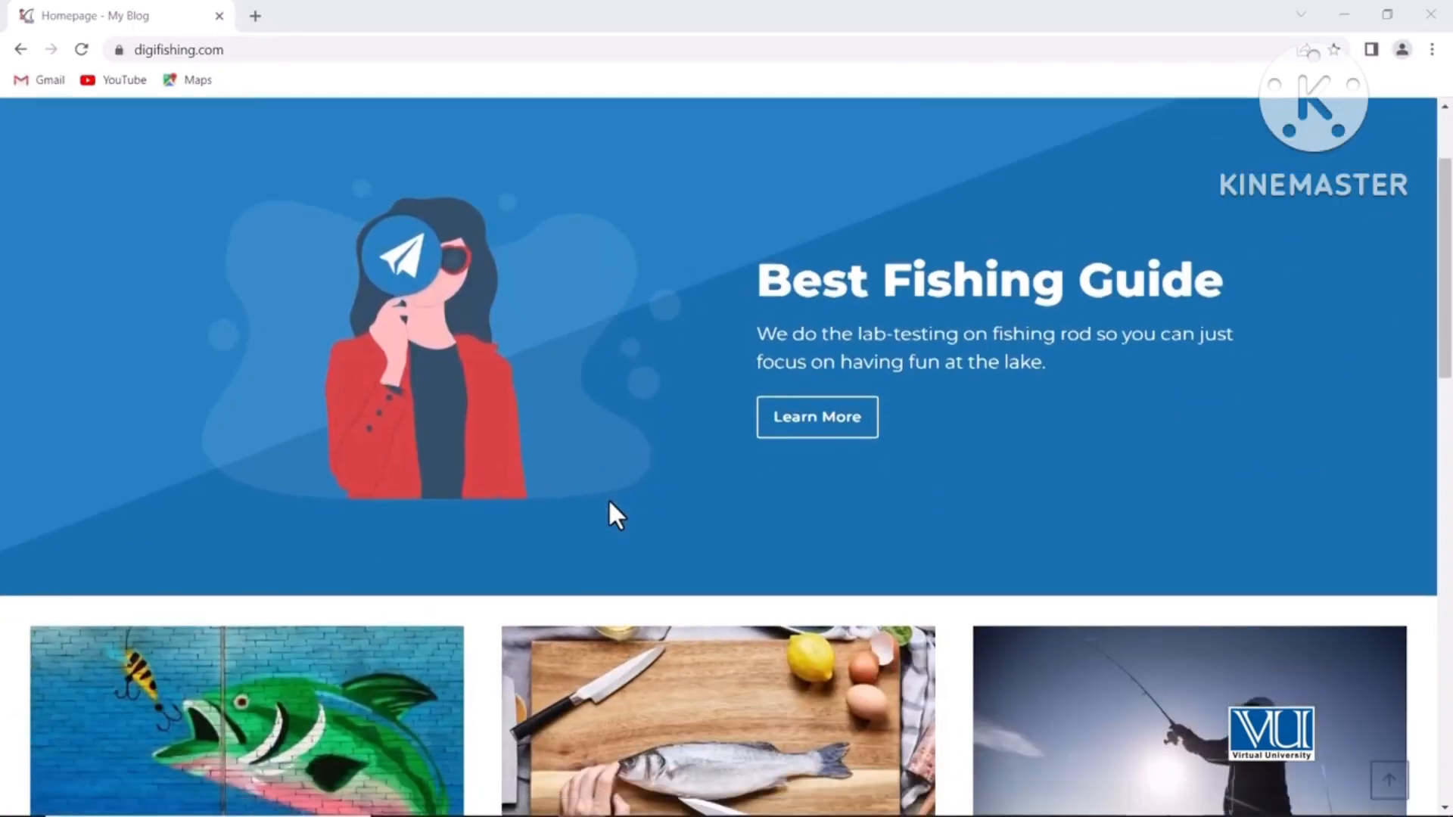
{"action": "scroll", "coordinate": [609, 497], "scroll_direction": "down", "scroll_amount": 10}
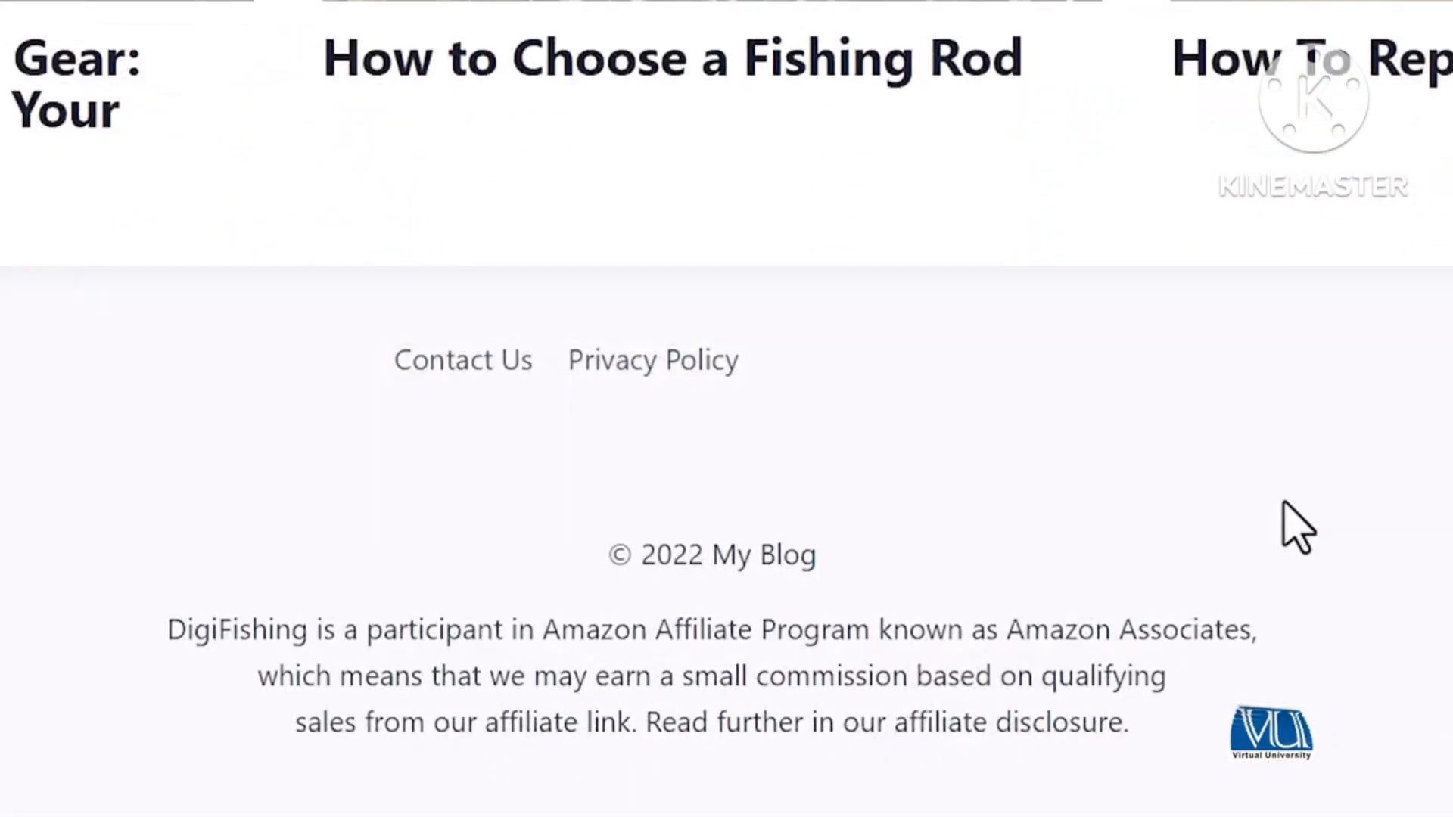